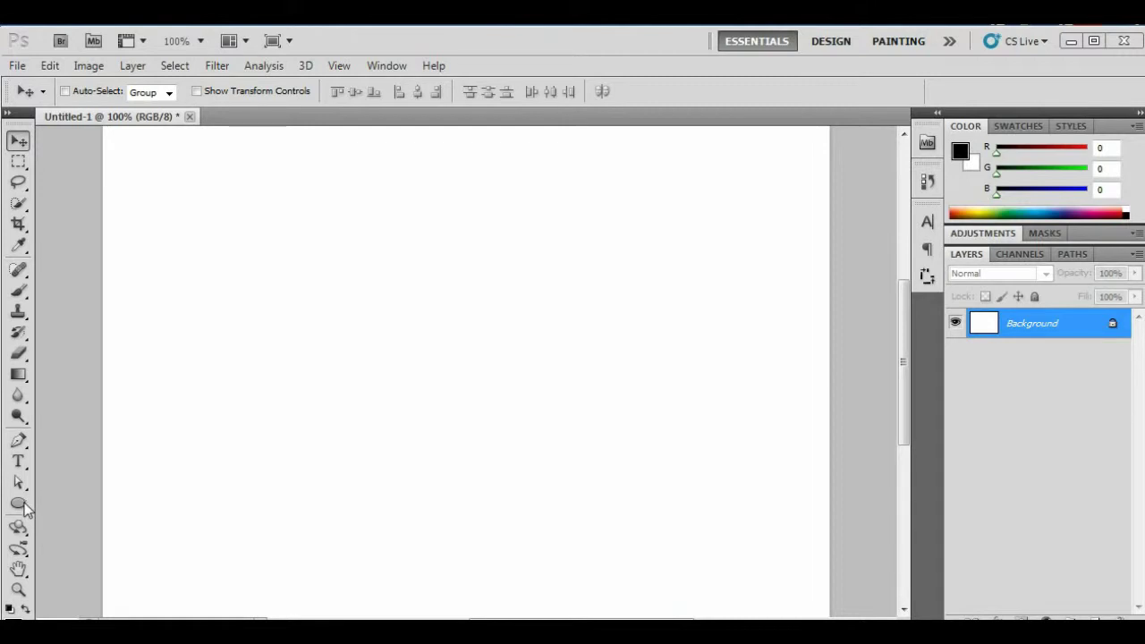
Open the shape-tool flyout from the Ellipse tool in the toolbox.
{"action": "left_click", "coordinate": [23, 506]}
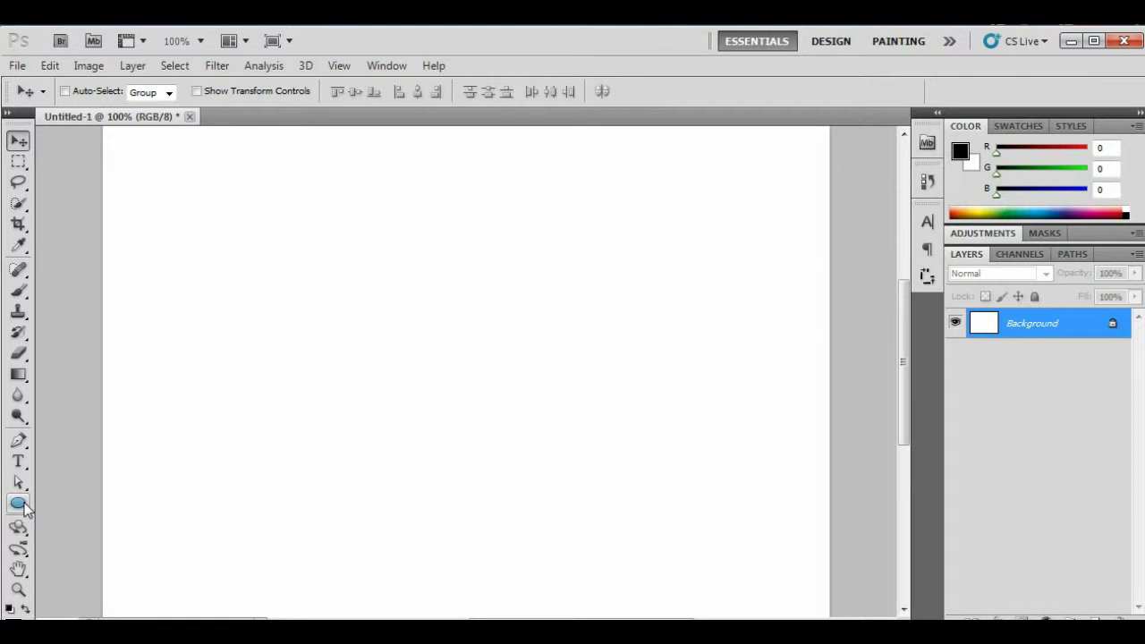
{"action": "left_click", "coordinate": [24, 507]}
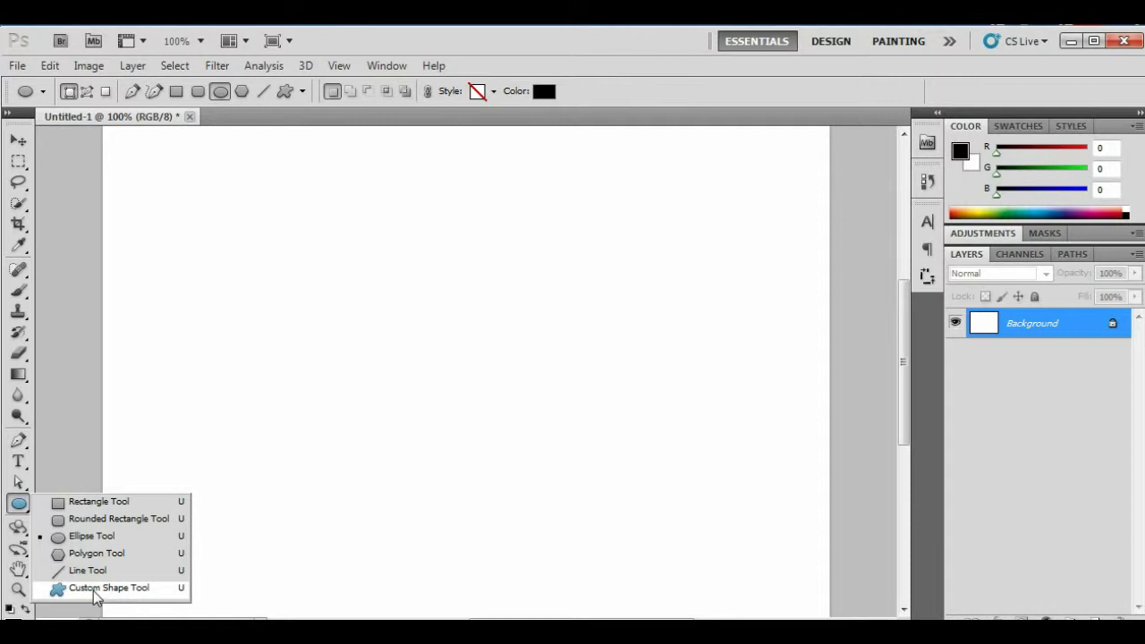
Draw a large black Spade Card custom shape across the canvas, ready for Free Transform.
{"action": "left_click", "coordinate": [97, 591]}
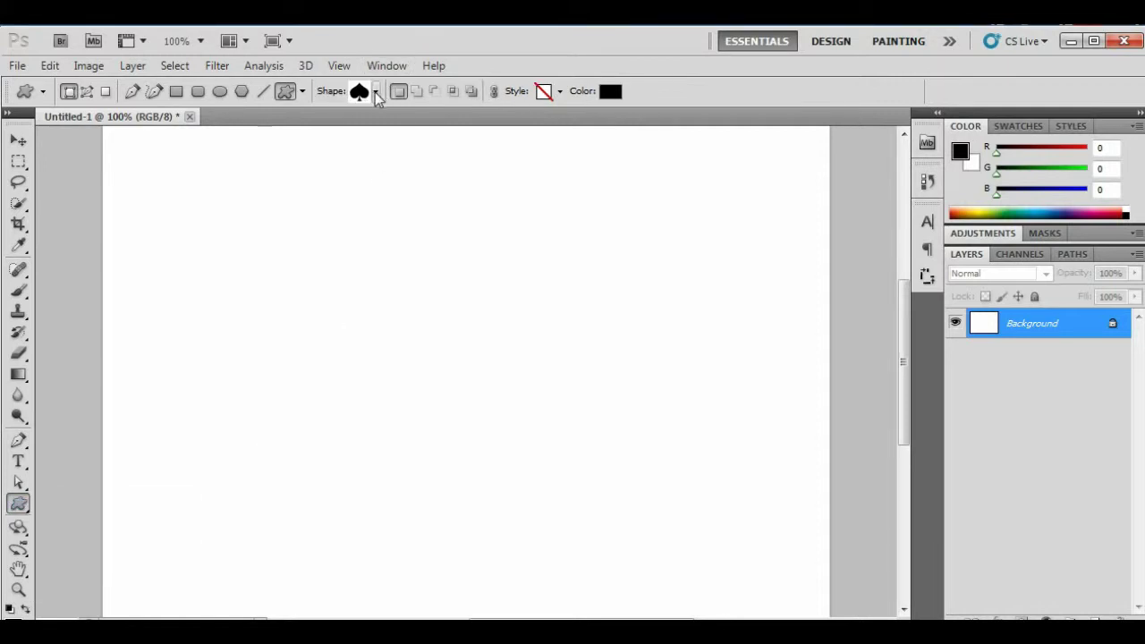
{"action": "left_click", "coordinate": [375, 91]}
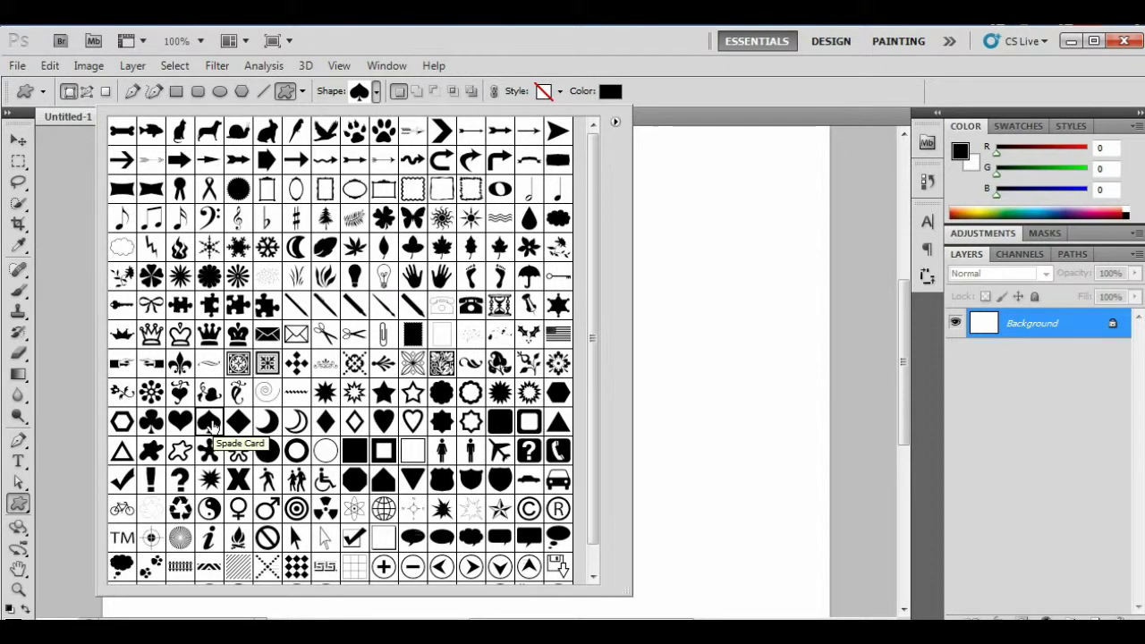
{"action": "double_click", "coordinate": [210, 425]}
{"action": "left_click_drag", "start_coordinate": [504, 202], "coordinate": [402, 316]}
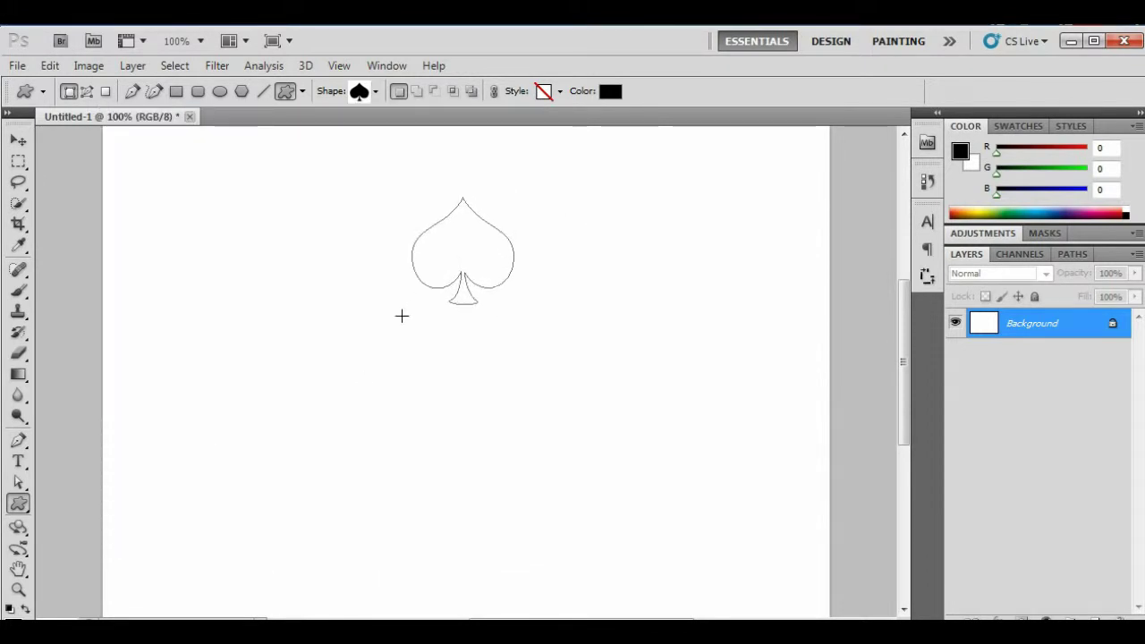
{"action": "left_click_drag", "start_coordinate": [402, 316], "coordinate": [216, 479]}
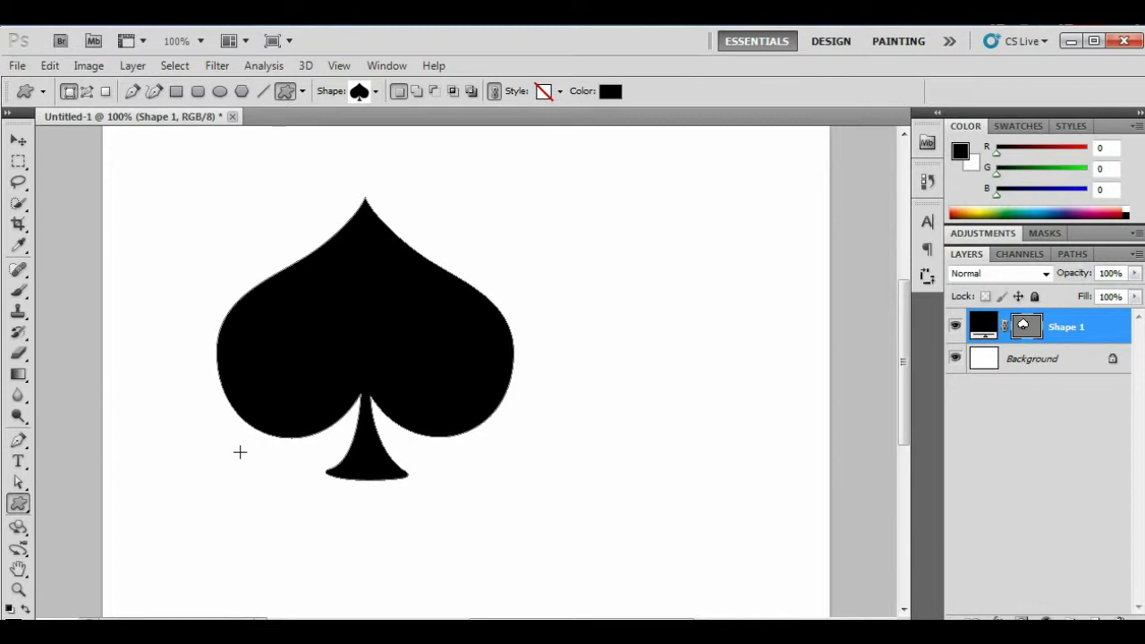
{"action": "key", "text": "ctrl+t"}
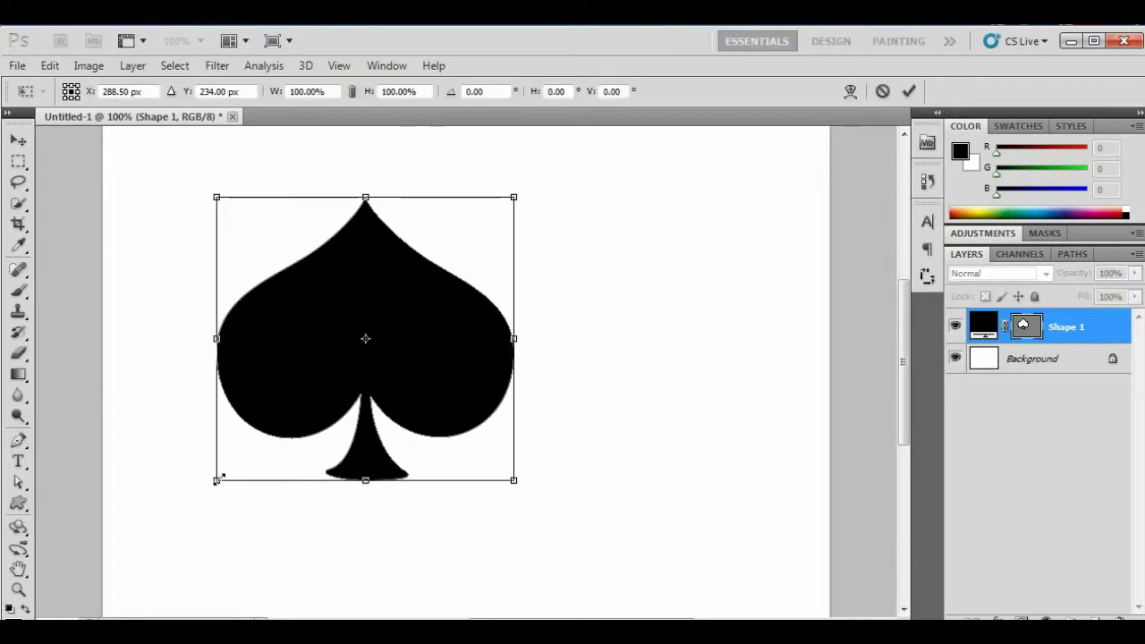
Scale the spade to about half size, narrow it, and commit it near the canvas top.
{"action": "mouse_move", "coordinate": [219, 477]}
{"action": "left_mouse_down"}
{"action": "mouse_move", "coordinate": [412, 356]}
{"action": "mouse_move", "coordinate": [274, 453]}
{"action": "mouse_move", "coordinate": [302, 379]}
{"action": "mouse_move", "coordinate": [417, 251]}
{"action": "mouse_move", "coordinate": [330, 404]}
{"action": "mouse_move", "coordinate": [421, 334]}
{"action": "mouse_move", "coordinate": [399, 366]}
{"action": "mouse_move", "coordinate": [403, 347]}
{"action": "left_mouse_up"}
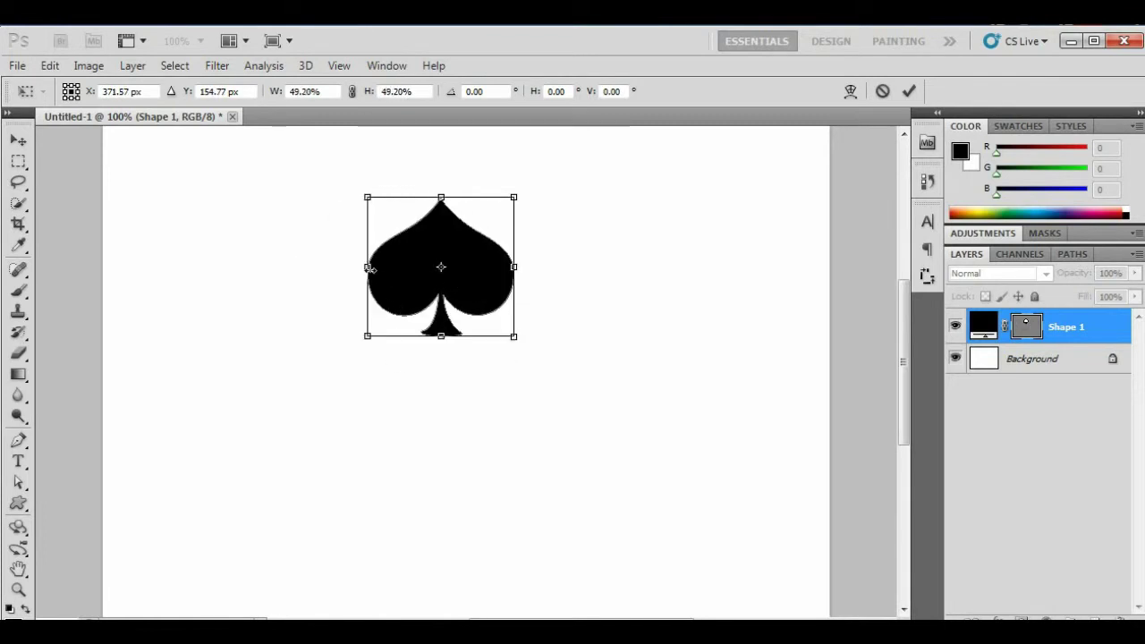
{"action": "left_click_drag", "start_coordinate": [369, 267], "coordinate": [423, 269]}
{"action": "key", "text": "Return"}
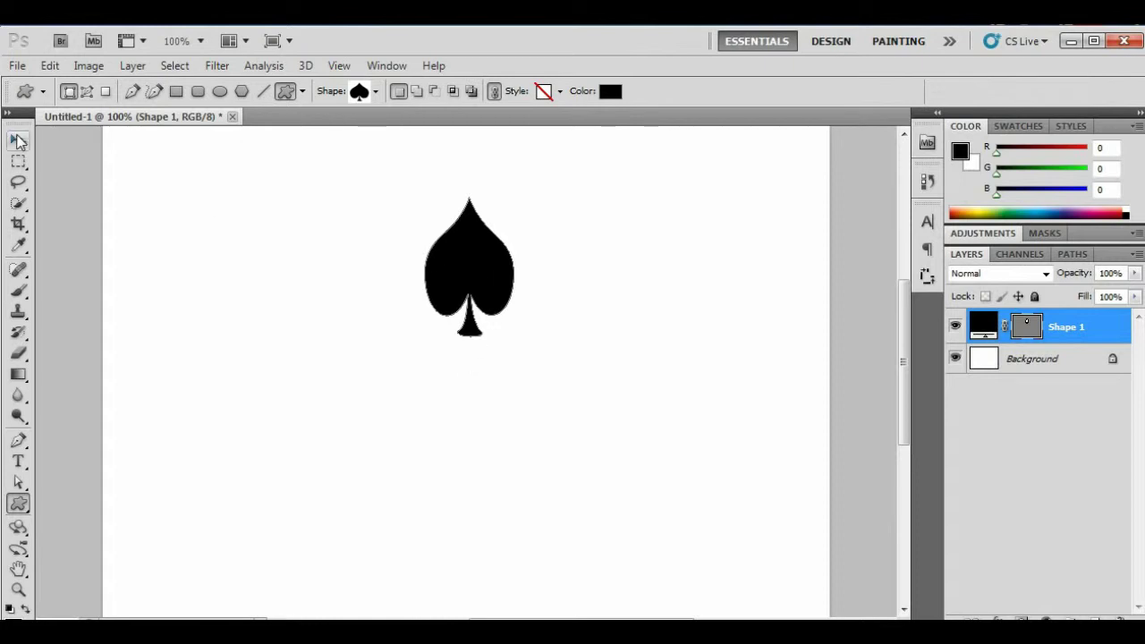
Alt-drag a duplicate of the spade directly below the original with the Move tool.
{"action": "left_click", "coordinate": [18, 140]}
{"action": "left_click_drag", "start_coordinate": [477, 262], "coordinate": [477, 330]}
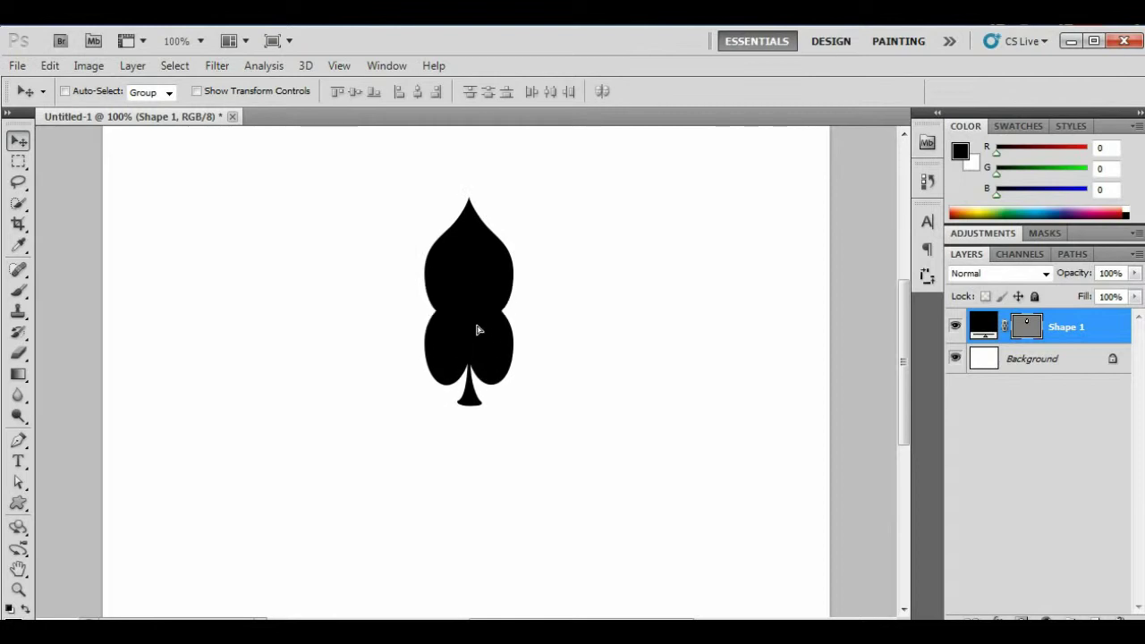
{"action": "left_click_drag", "start_coordinate": [477, 330], "coordinate": [476, 435]}
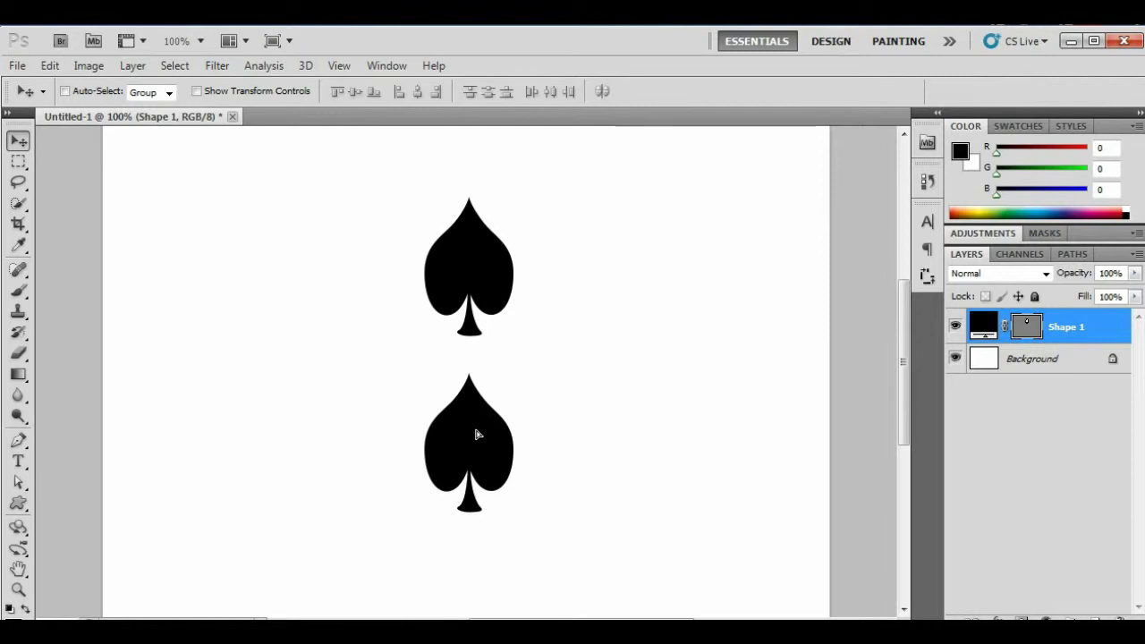
{"action": "left_click_drag", "start_coordinate": [476, 435], "coordinate": [476, 439]}
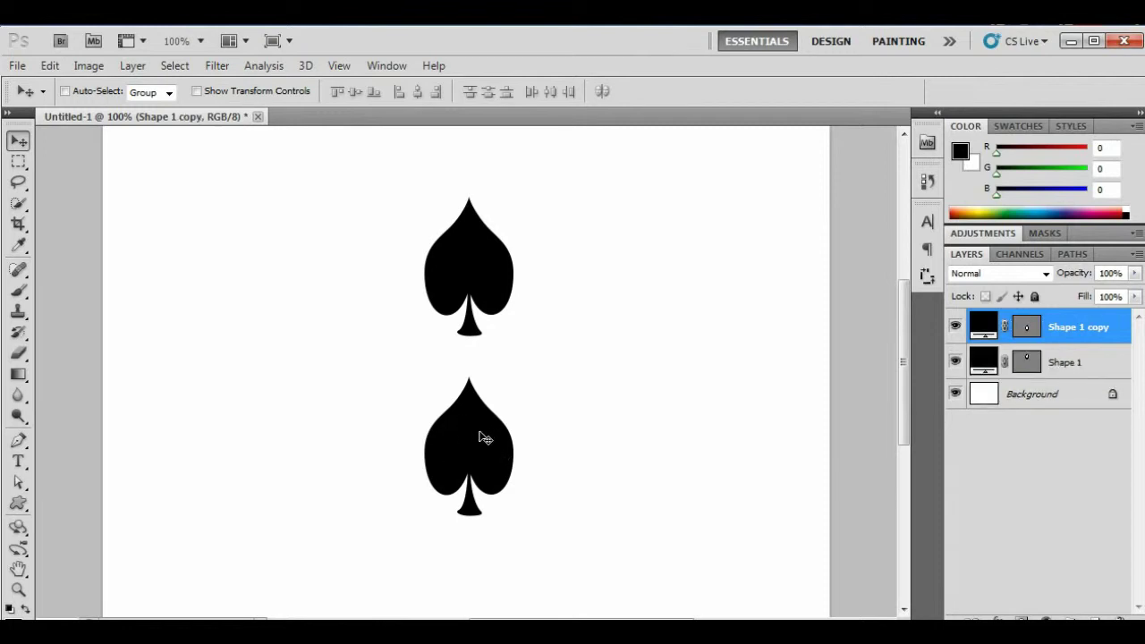
{"action": "key", "text": "ctrl+t"}
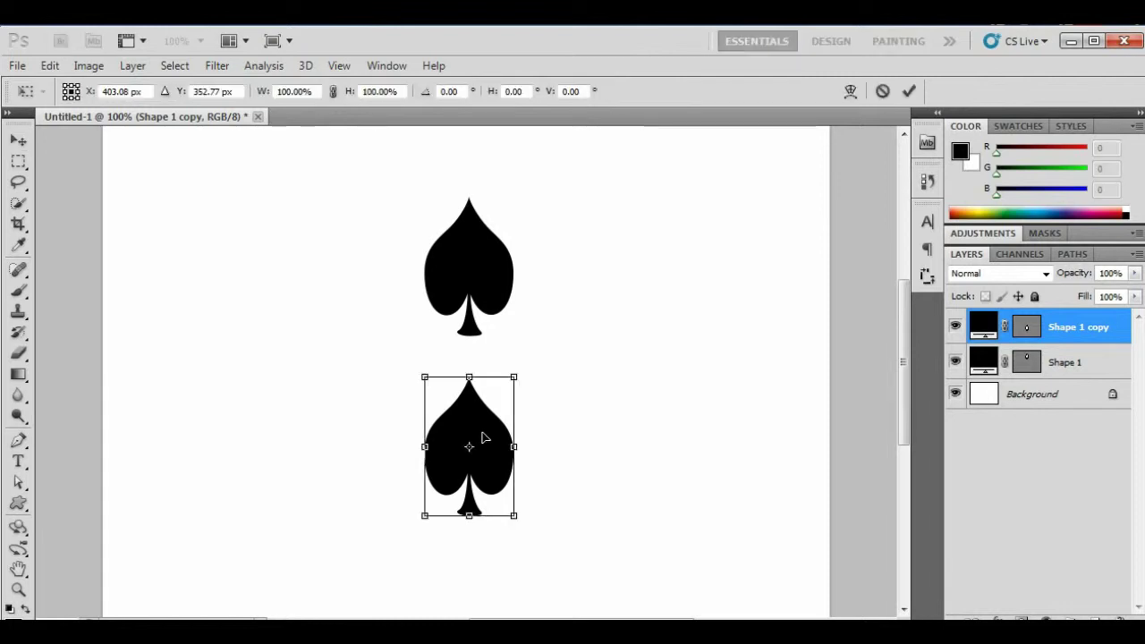
Flip the lower spade copy vertically so it points downward, and commit.
{"action": "right_click", "coordinate": [483, 438]}
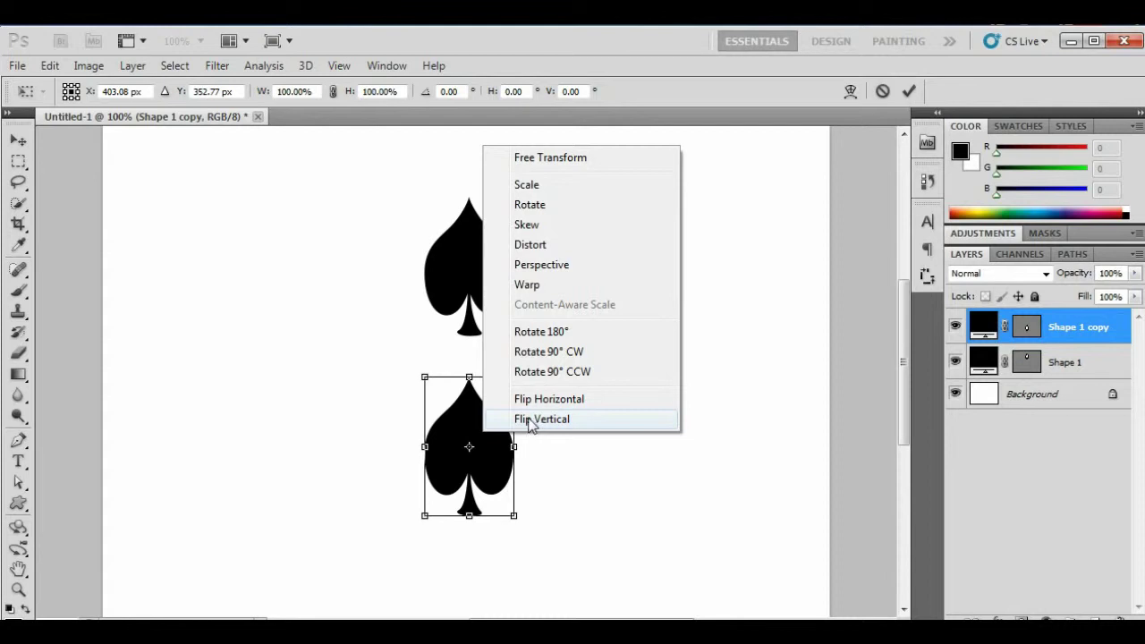
{"action": "left_click", "coordinate": [528, 422]}
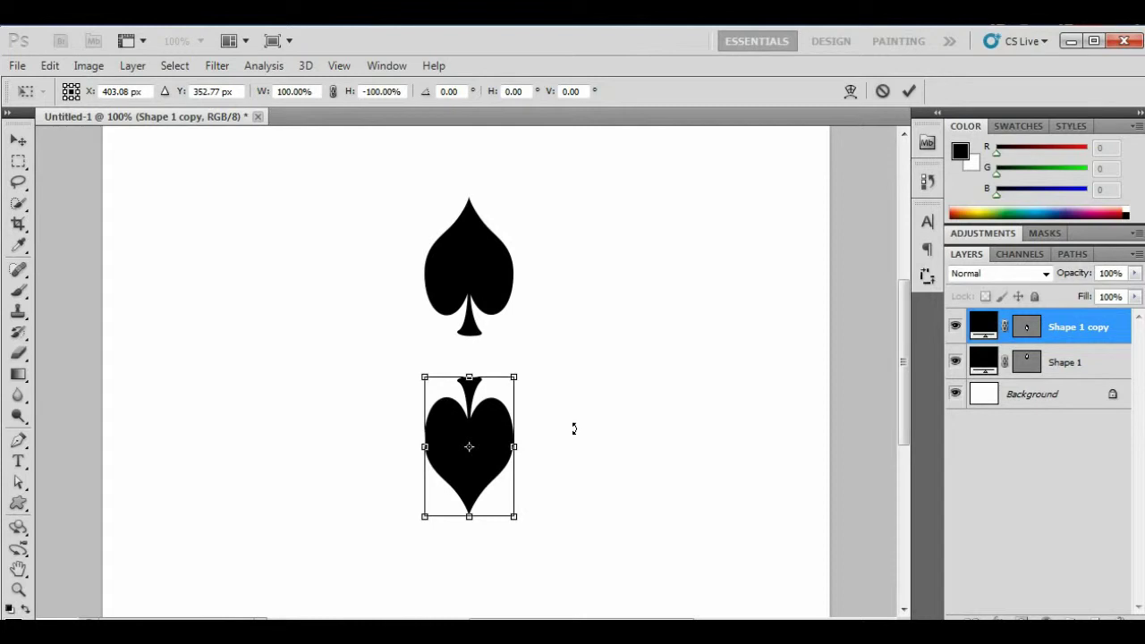
{"action": "key", "text": "Return"}
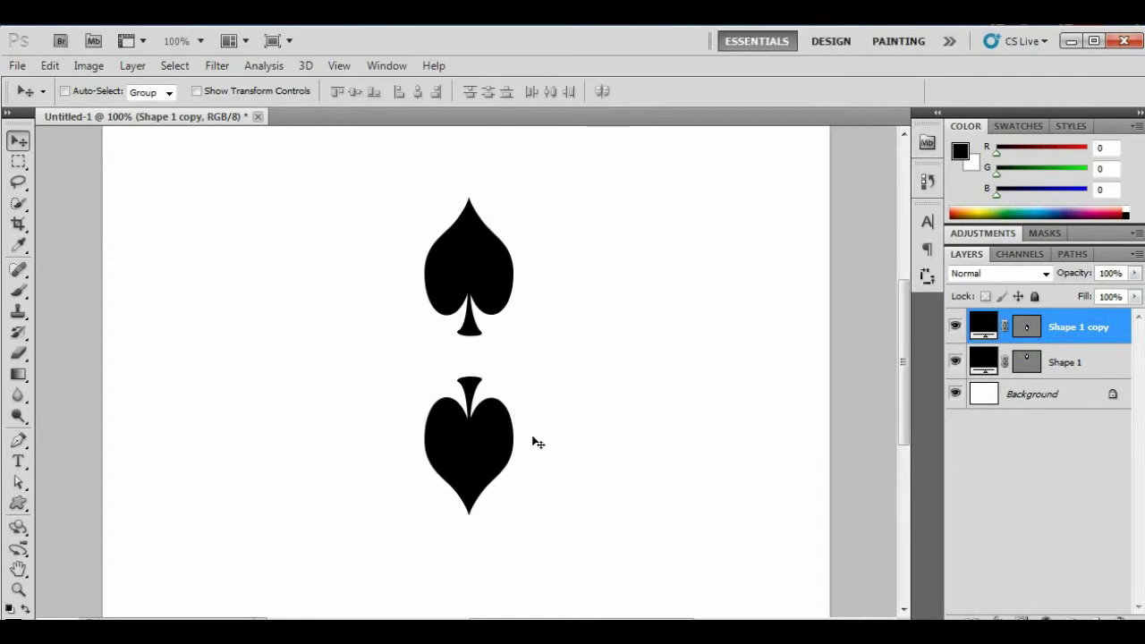
Merge Shape 1 into Shape 1 copy, then duplicate it as Shape 1 copy 2.
{"action": "left_click", "coordinate": [1080, 362], "text": "shift"}
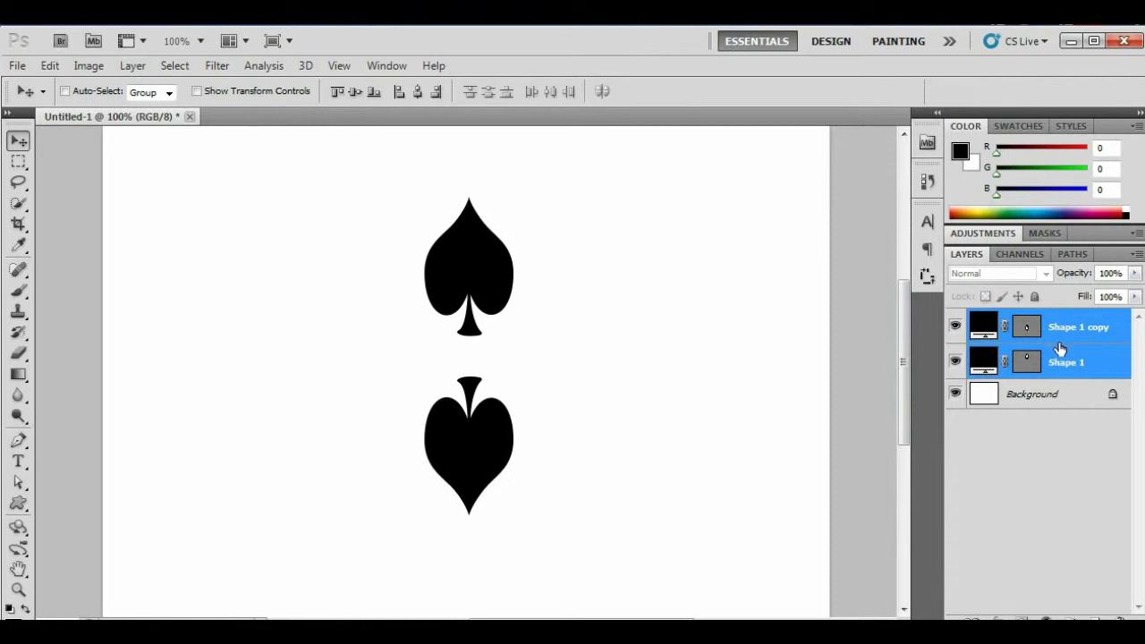
{"action": "key", "text": "ctrl+e"}
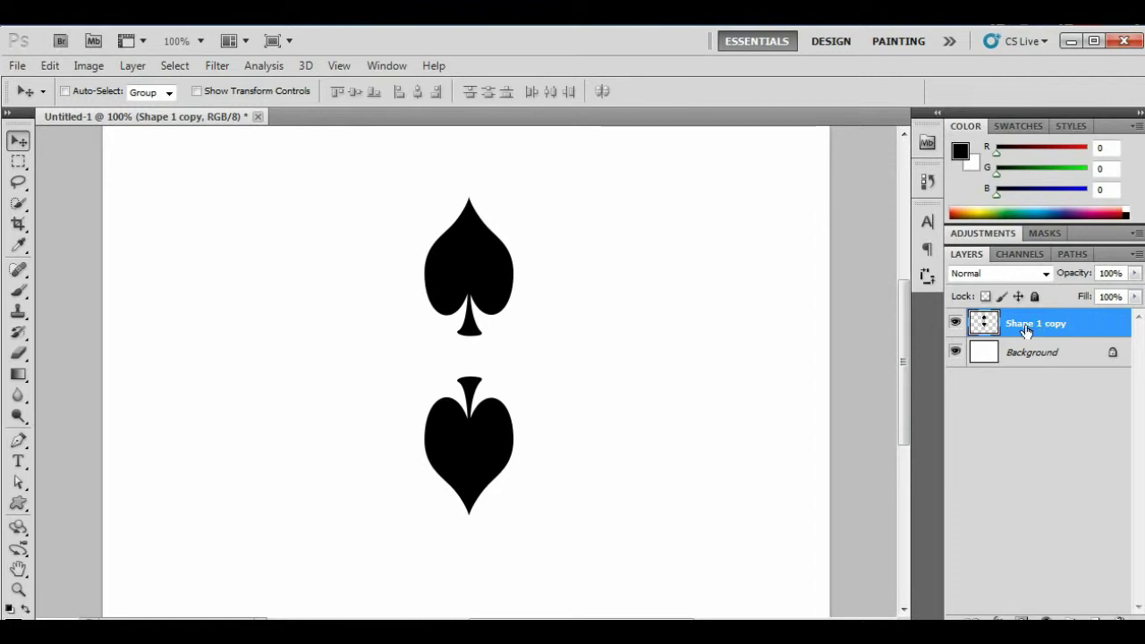
{"action": "right_click", "coordinate": [1076, 324]}
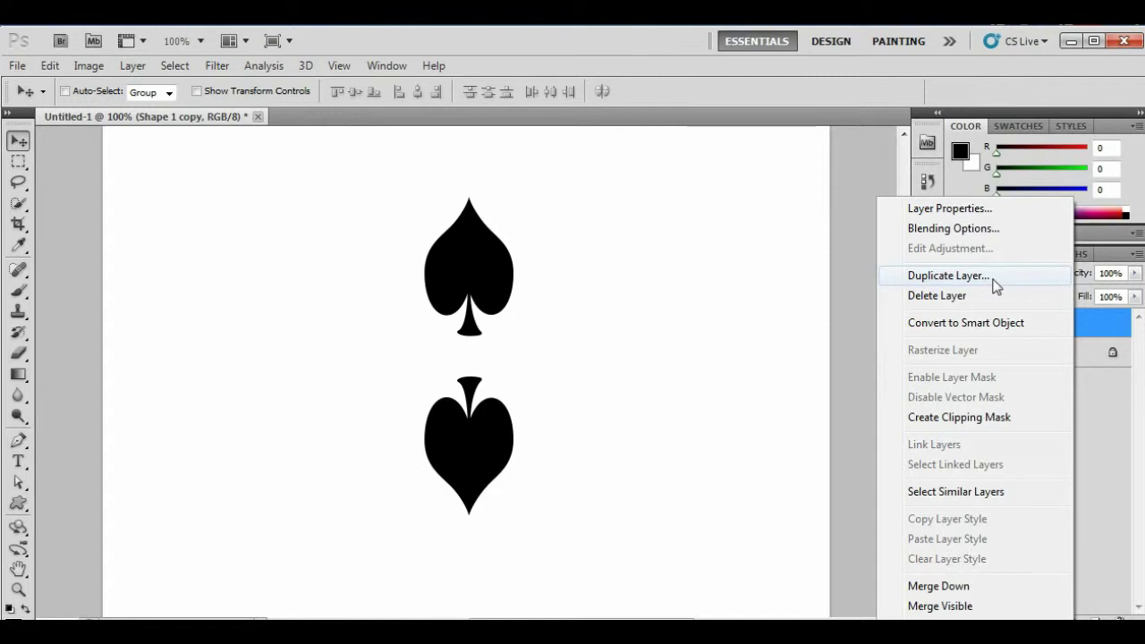
{"action": "left_click", "coordinate": [948, 276]}
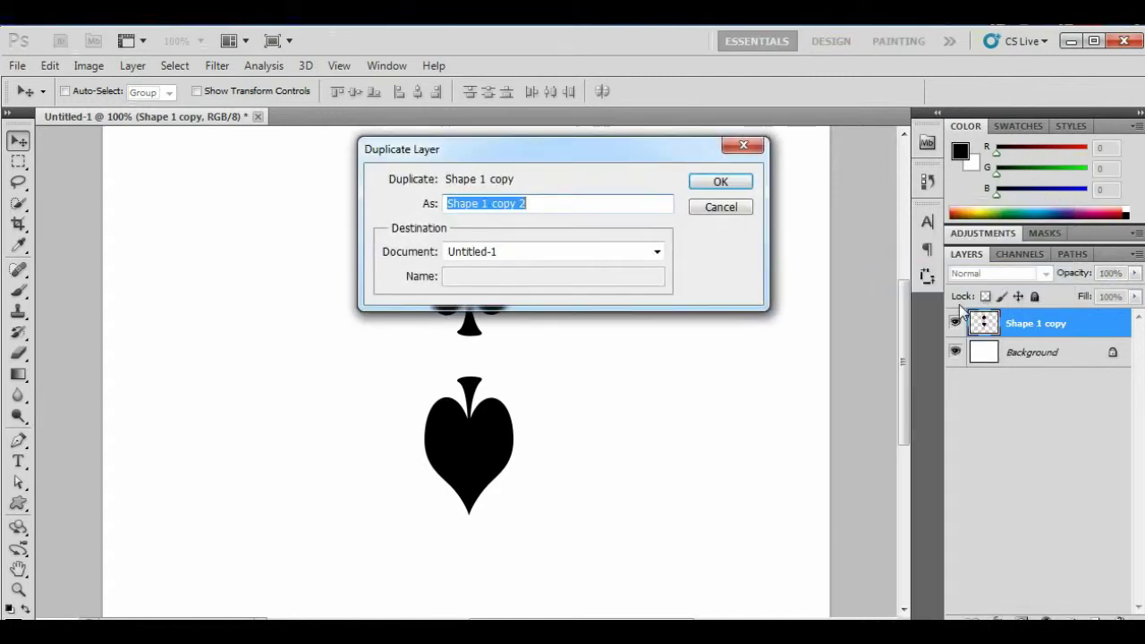
{"action": "left_click", "coordinate": [723, 182]}
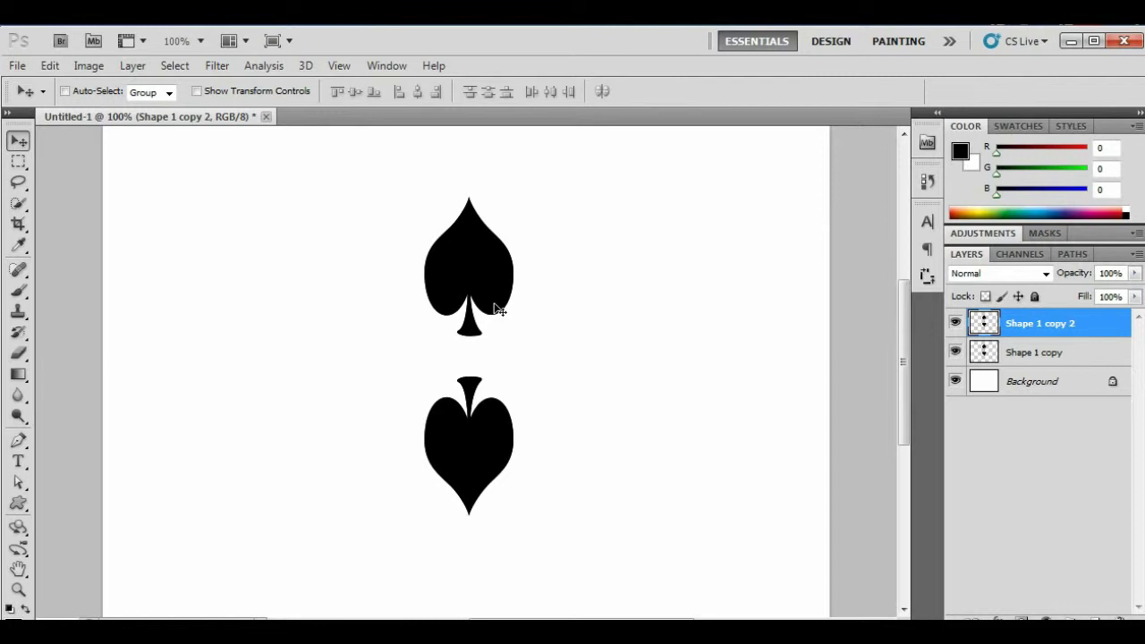
Try freely rotating the duplicated spade pair, then cancel the unfinished transform.
{"action": "key", "text": "ctrl+t"}
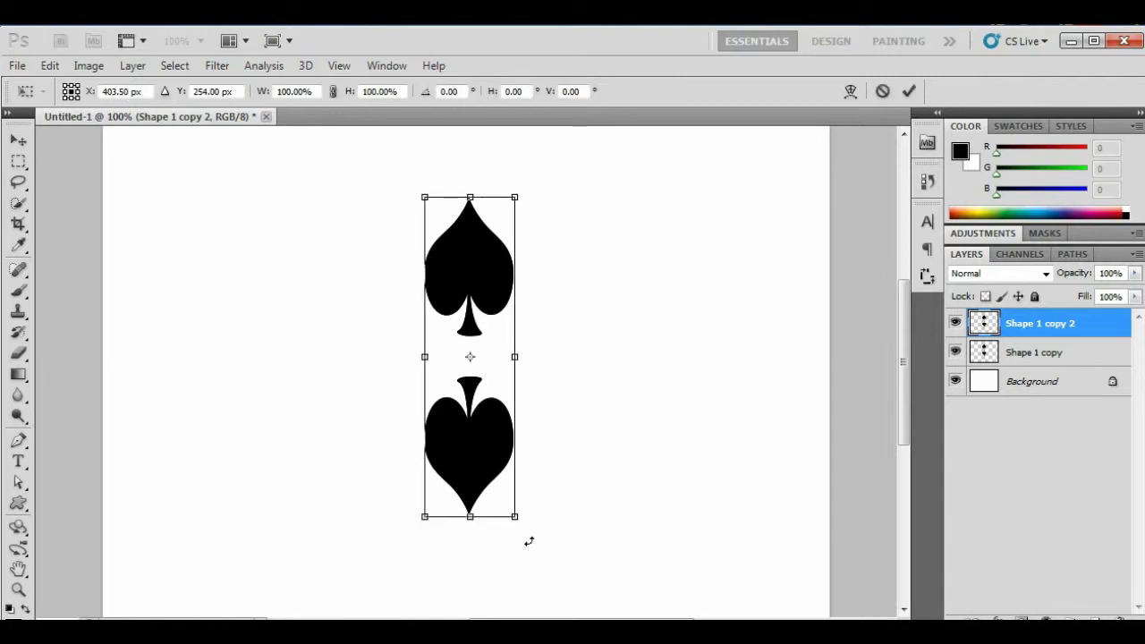
{"action": "left_click_drag", "start_coordinate": [531, 540], "coordinate": [692, 295]}
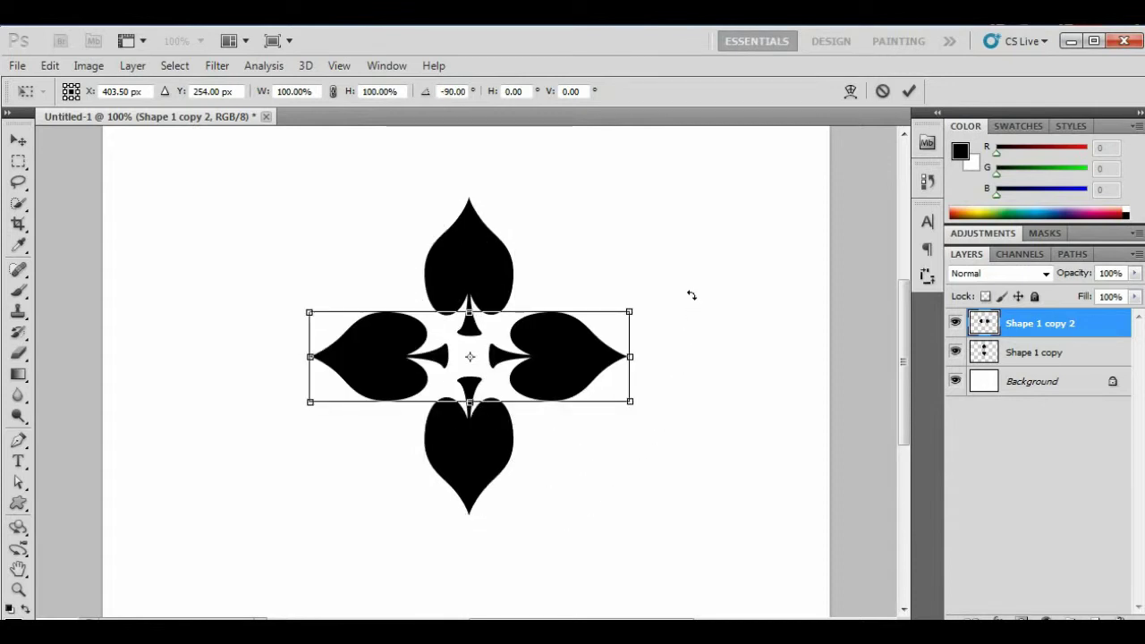
{"action": "left_click_drag", "start_coordinate": [692, 296], "coordinate": [687, 331]}
{"action": "mouse_move", "coordinate": [676, 374]}
{"action": "left_mouse_down"}
{"action": "mouse_move", "coordinate": [617, 469]}
{"action": "mouse_move", "coordinate": [683, 365]}
{"action": "left_mouse_up"}
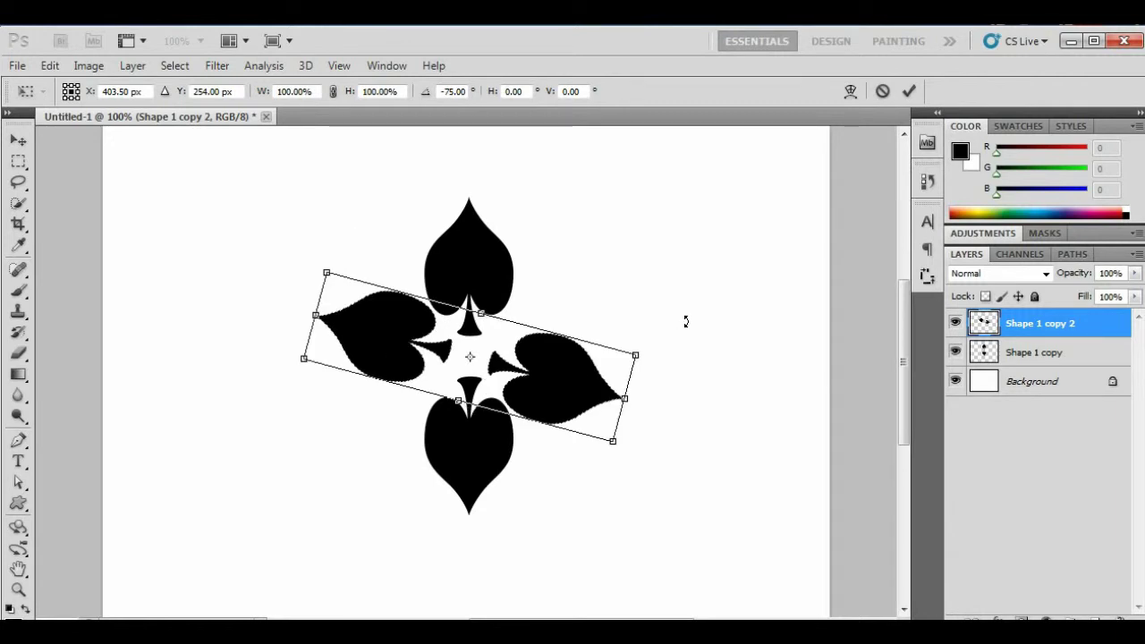
{"action": "mouse_move", "coordinate": [686, 322]}
{"action": "left_mouse_down"}
{"action": "mouse_move", "coordinate": [242, 429]}
{"action": "mouse_move", "coordinate": [606, 396]}
{"action": "mouse_move", "coordinate": [313, 215]}
{"action": "mouse_move", "coordinate": [92, 421]}
{"action": "mouse_move", "coordinate": [680, 539]}
{"action": "mouse_move", "coordinate": [857, 286]}
{"action": "mouse_move", "coordinate": [352, 288]}
{"action": "mouse_move", "coordinate": [517, 332]}
{"action": "mouse_move", "coordinate": [888, 331]}
{"action": "mouse_move", "coordinate": [928, 254]}
{"action": "mouse_move", "coordinate": [420, 233]}
{"action": "mouse_move", "coordinate": [442, 312]}
{"action": "mouse_move", "coordinate": [436, 374]}
{"action": "left_mouse_up"}
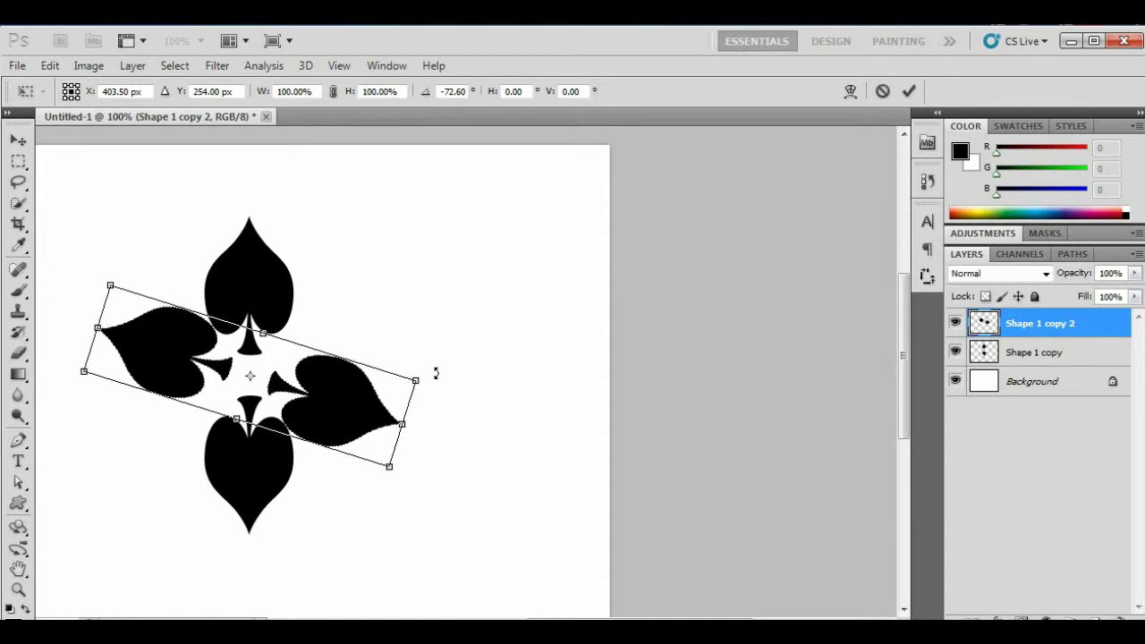
{"action": "mouse_move", "coordinate": [436, 373]}
{"action": "left_mouse_down"}
{"action": "mouse_move", "coordinate": [458, 371]}
{"action": "mouse_move", "coordinate": [485, 303]}
{"action": "left_mouse_up"}
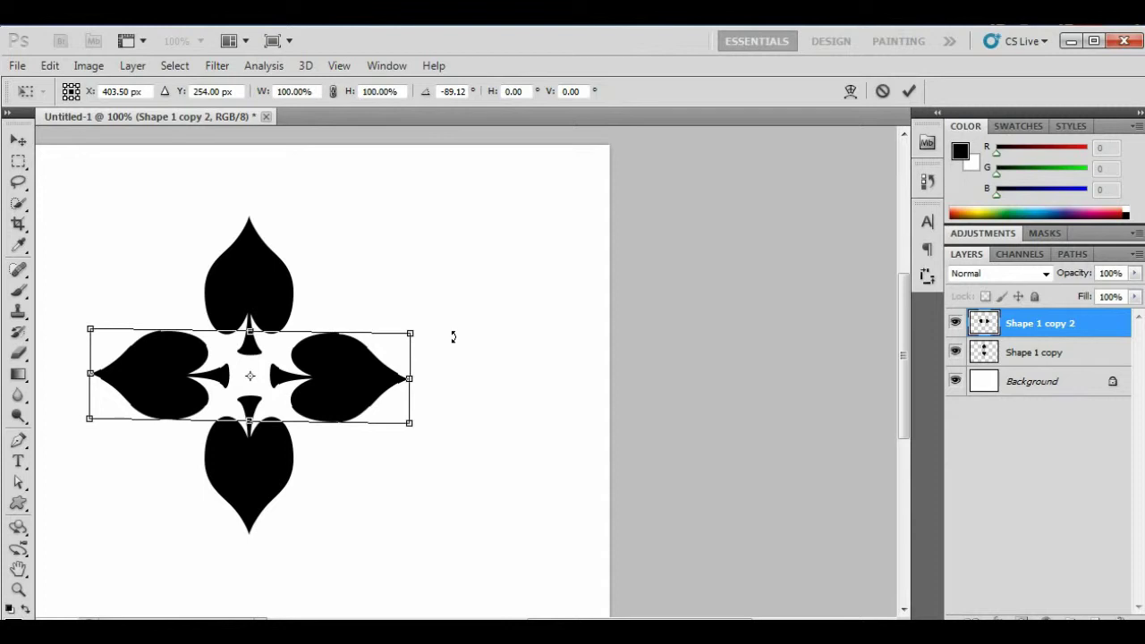
{"action": "key", "text": "Escape"}
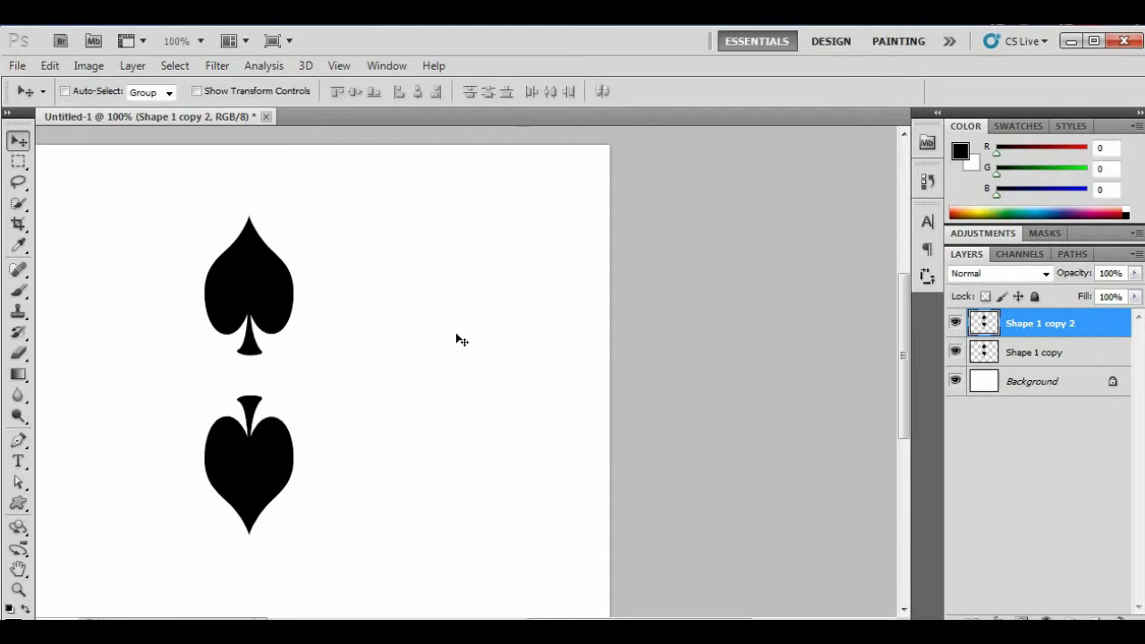
Rotate the Shape 1 copy 2 spade pair -90° into a four-spade flower and commit.
{"action": "key", "text": "ctrl+t"}
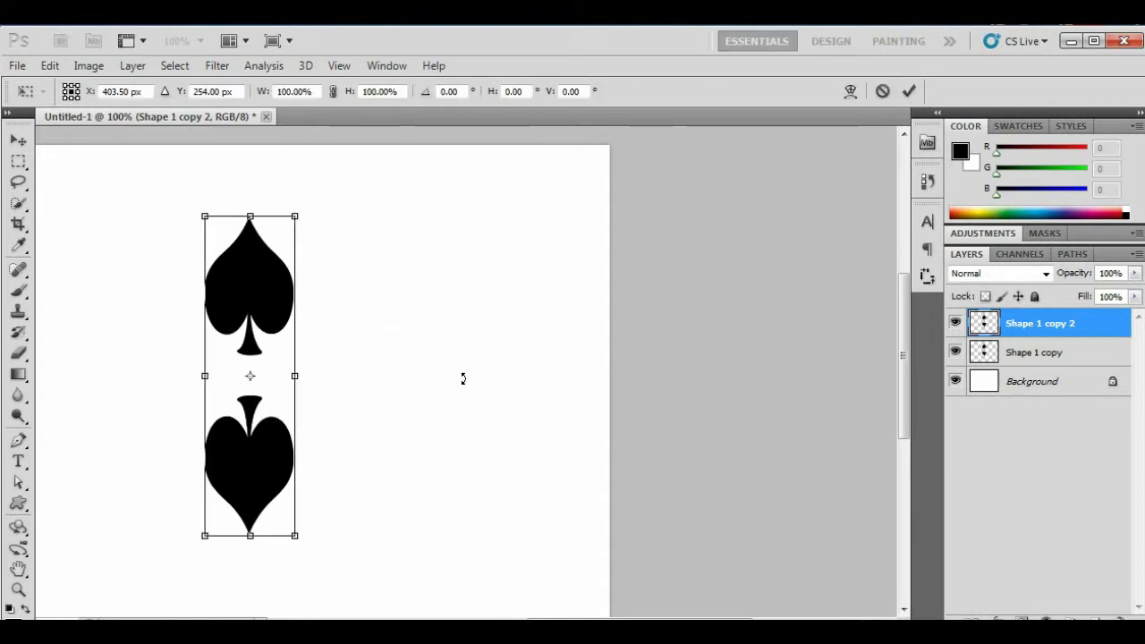
{"action": "left_click_drag", "start_coordinate": [447, 397], "coordinate": [404, 412]}
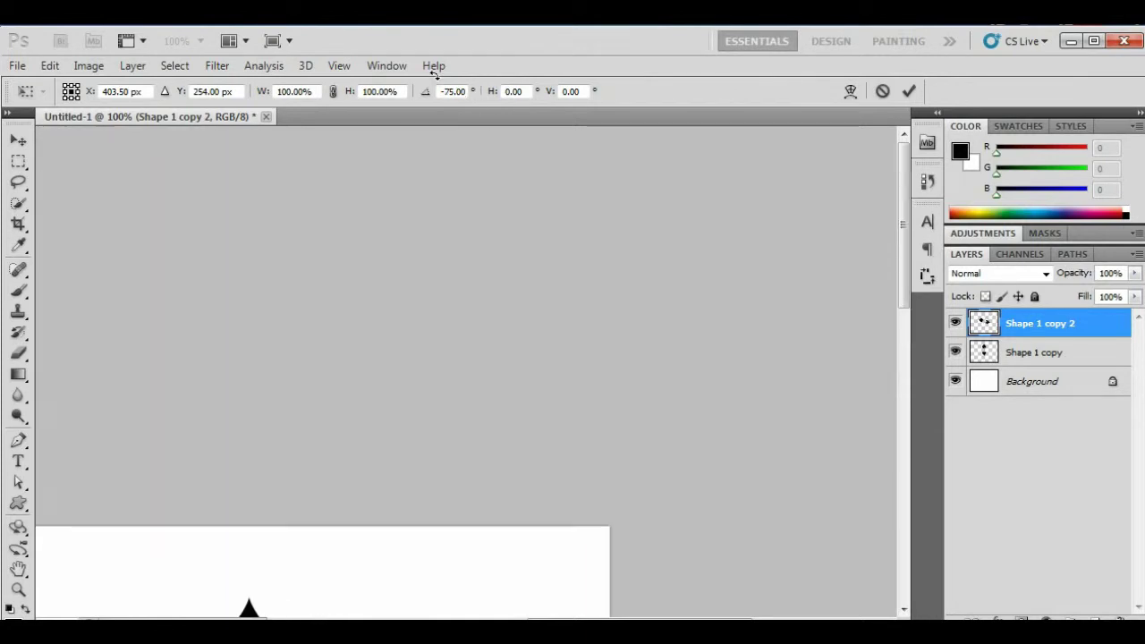
{"action": "scroll", "coordinate": [531, 391], "scroll_direction": "up", "scroll_amount": 5}
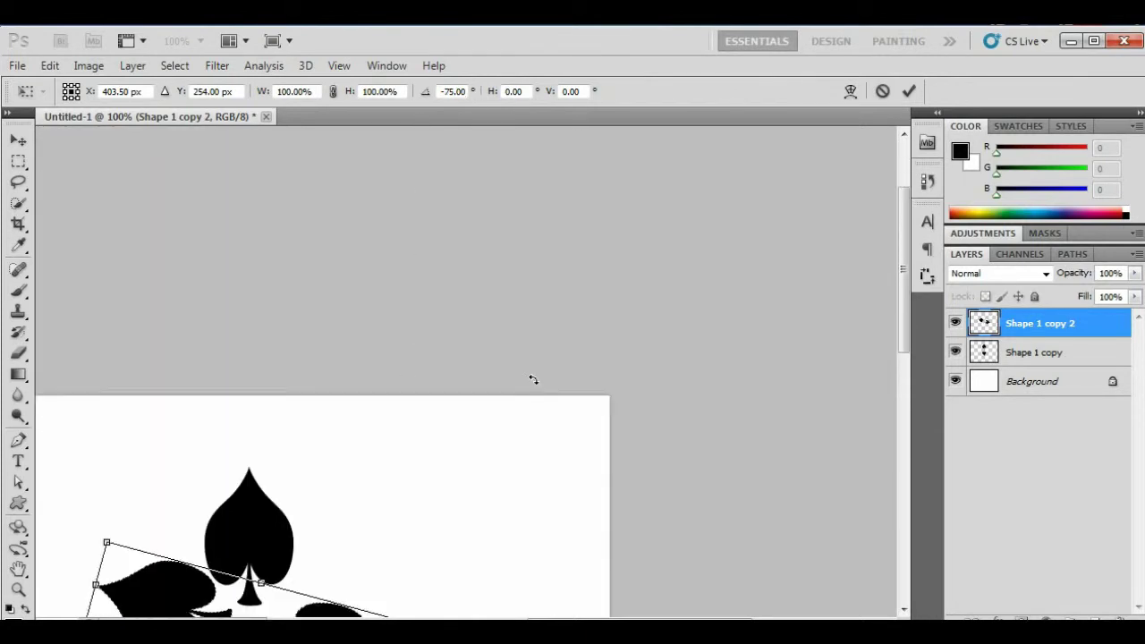
{"action": "left_click_drag", "start_coordinate": [433, 464], "coordinate": [444, 427]}
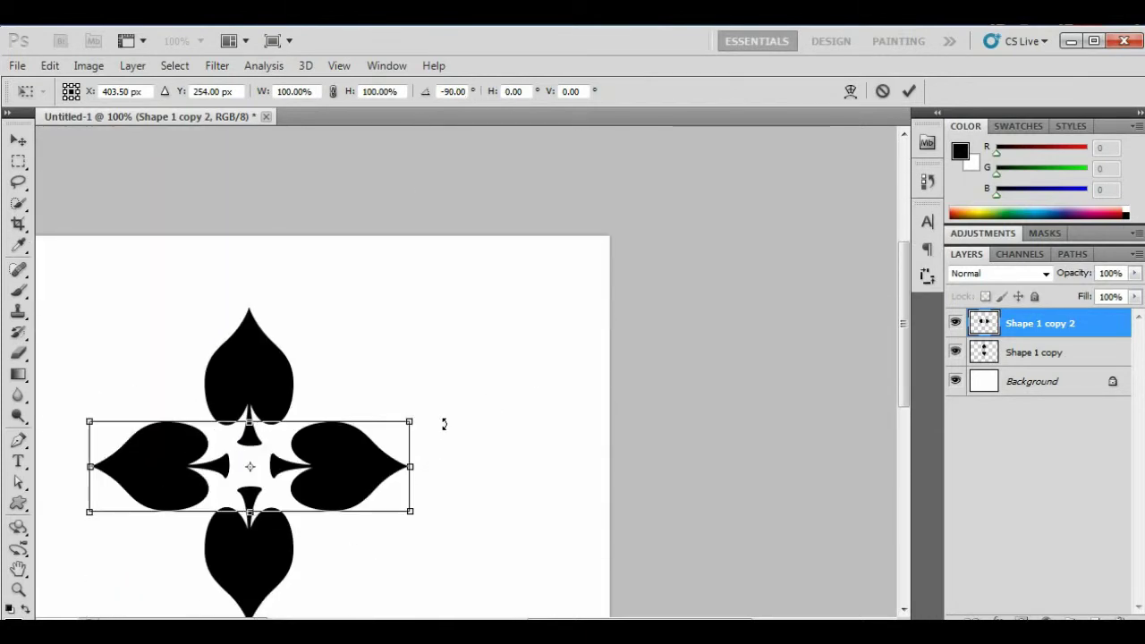
{"action": "key", "text": "Return"}
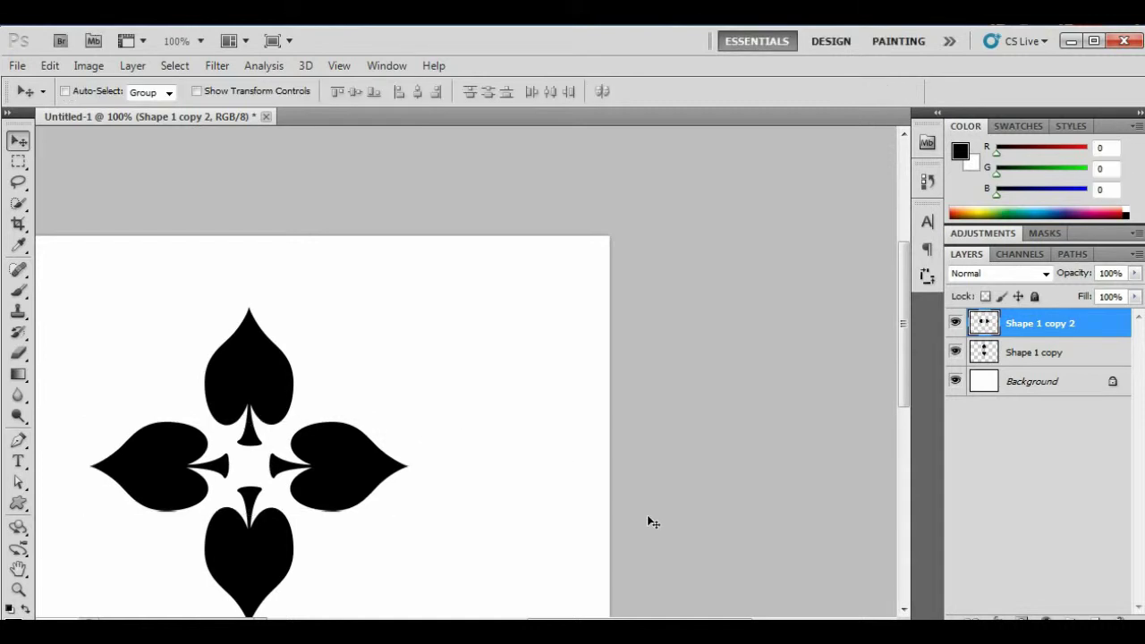
{"action": "left_click_drag", "start_coordinate": [645, 616], "coordinate": [582, 617]}
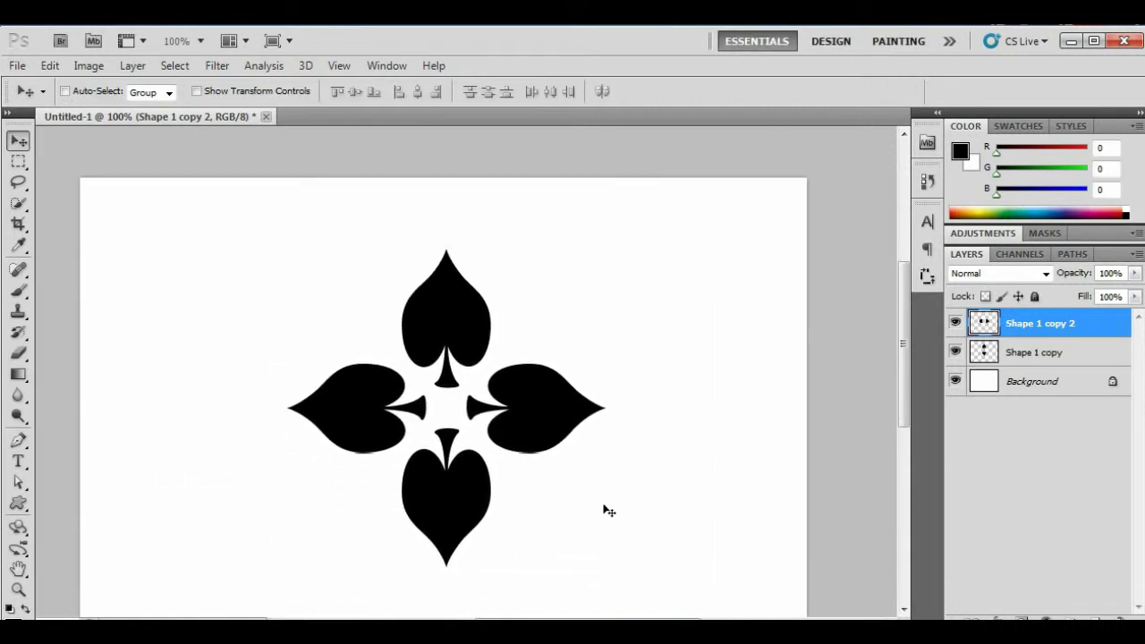
{"action": "scroll", "coordinate": [598, 508], "scroll_direction": "down", "scroll_amount": 5}
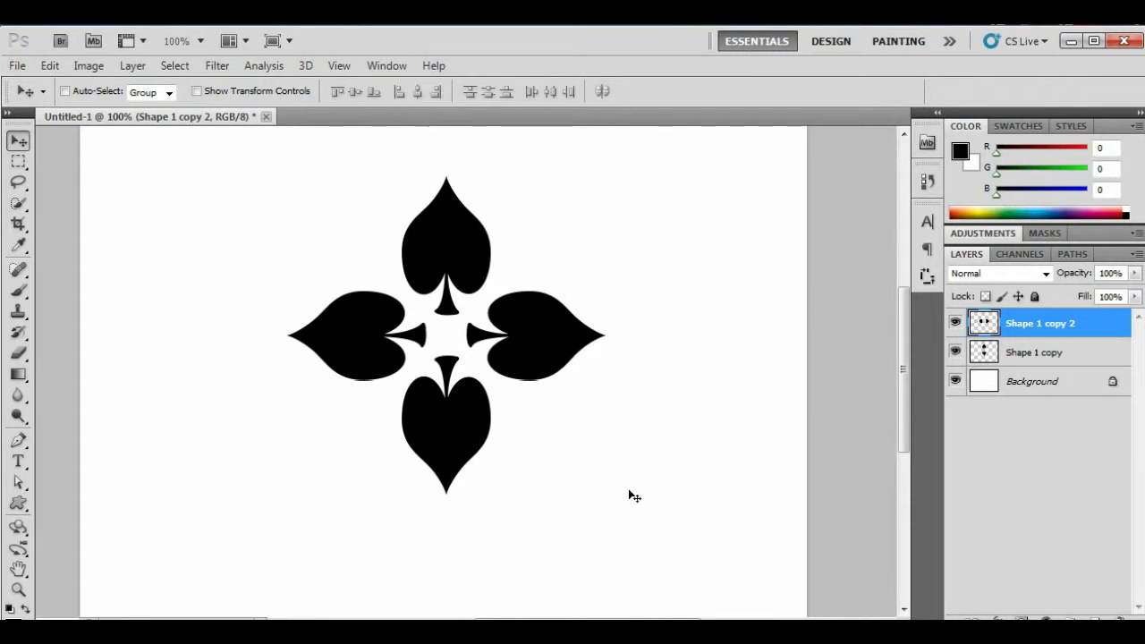
Merge Shape 1 copy into Shape 1 copy 2, then cancel a trial -165° rotation.
{"action": "left_click", "coordinate": [1063, 355], "text": "ctrl"}
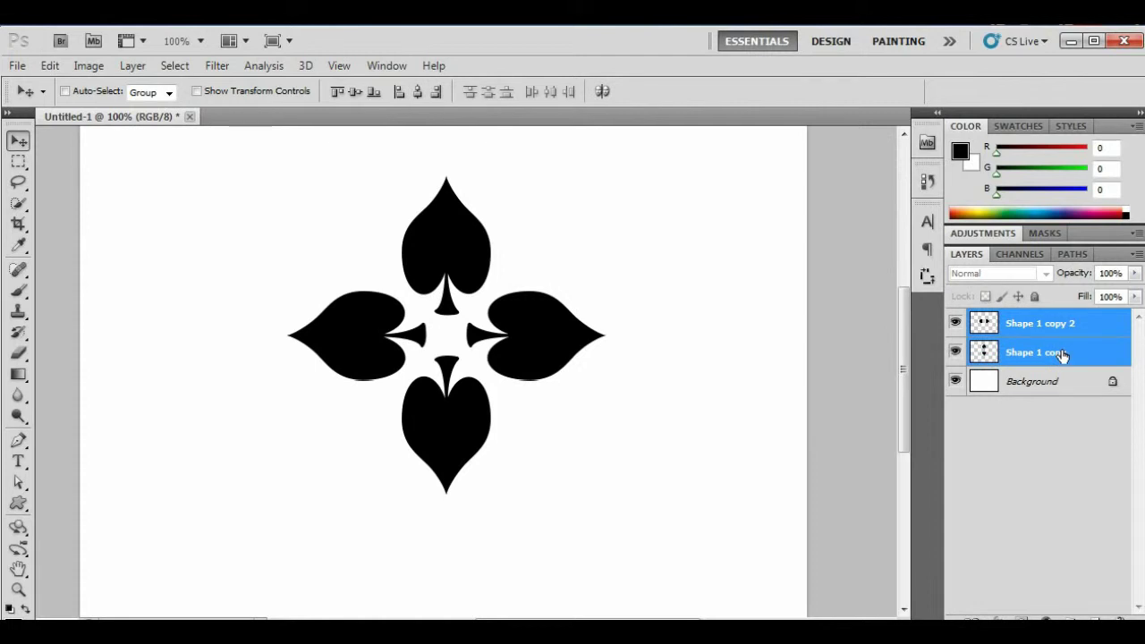
{"action": "key", "text": "ctrl+e"}
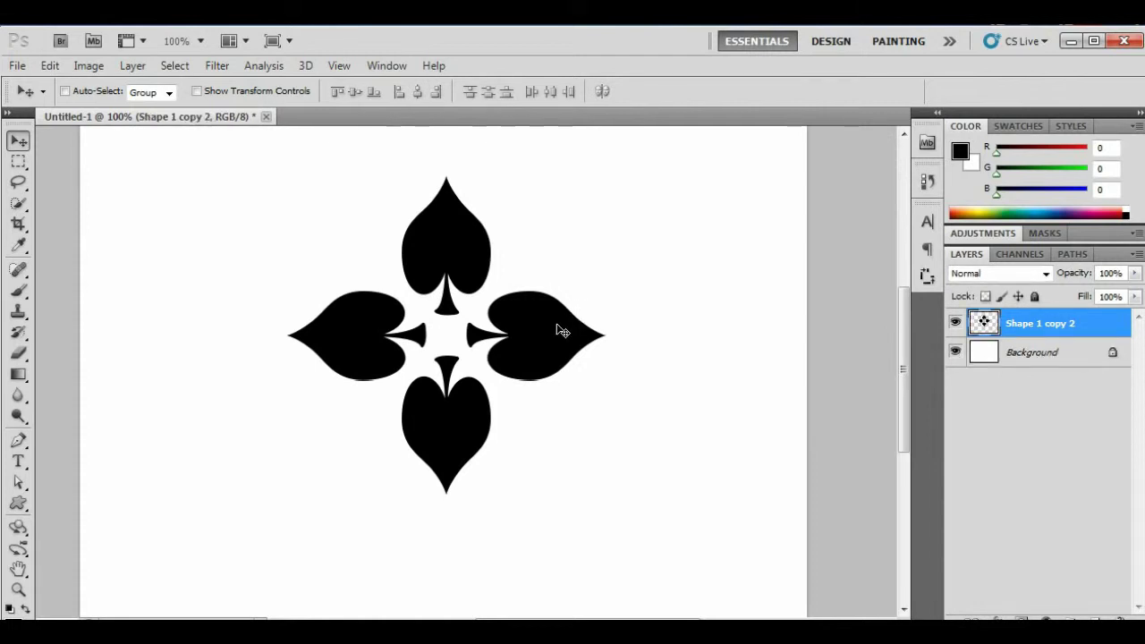
{"action": "key", "text": "ctrl+t"}
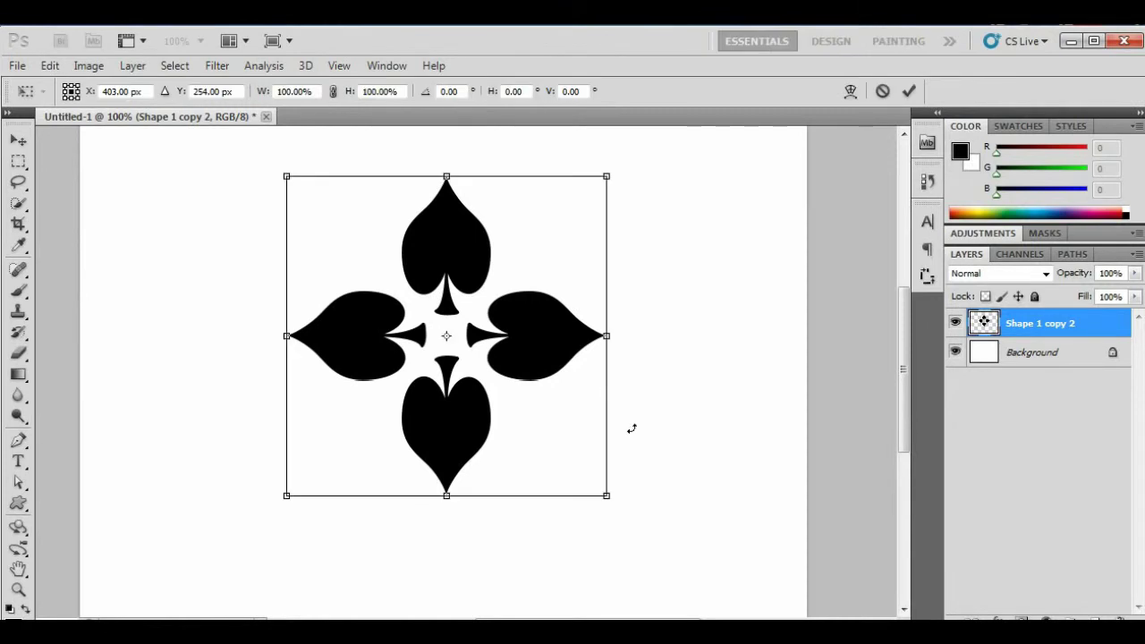
{"action": "mouse_move", "coordinate": [637, 505]}
{"action": "left_mouse_down"}
{"action": "mouse_move", "coordinate": [697, 401]}
{"action": "mouse_move", "coordinate": [706, 319]}
{"action": "mouse_move", "coordinate": [690, 253]}
{"action": "mouse_move", "coordinate": [546, 169]}
{"action": "mouse_move", "coordinate": [365, 150]}
{"action": "mouse_move", "coordinate": [276, 358]}
{"action": "mouse_move", "coordinate": [578, 501]}
{"action": "mouse_move", "coordinate": [641, 236]}
{"action": "mouse_move", "coordinate": [498, 189]}
{"action": "mouse_move", "coordinate": [122, 203]}
{"action": "mouse_move", "coordinate": [296, 475]}
{"action": "mouse_move", "coordinate": [668, 248]}
{"action": "mouse_move", "coordinate": [289, 380]}
{"action": "mouse_move", "coordinate": [478, 256]}
{"action": "mouse_move", "coordinate": [230, 235]}
{"action": "mouse_move", "coordinate": [511, 271]}
{"action": "mouse_move", "coordinate": [532, 340]}
{"action": "mouse_move", "coordinate": [522, 360]}
{"action": "mouse_move", "coordinate": [486, 376]}
{"action": "mouse_move", "coordinate": [440, 367]}
{"action": "mouse_move", "coordinate": [448, 334]}
{"action": "mouse_move", "coordinate": [434, 318]}
{"action": "left_mouse_up"}
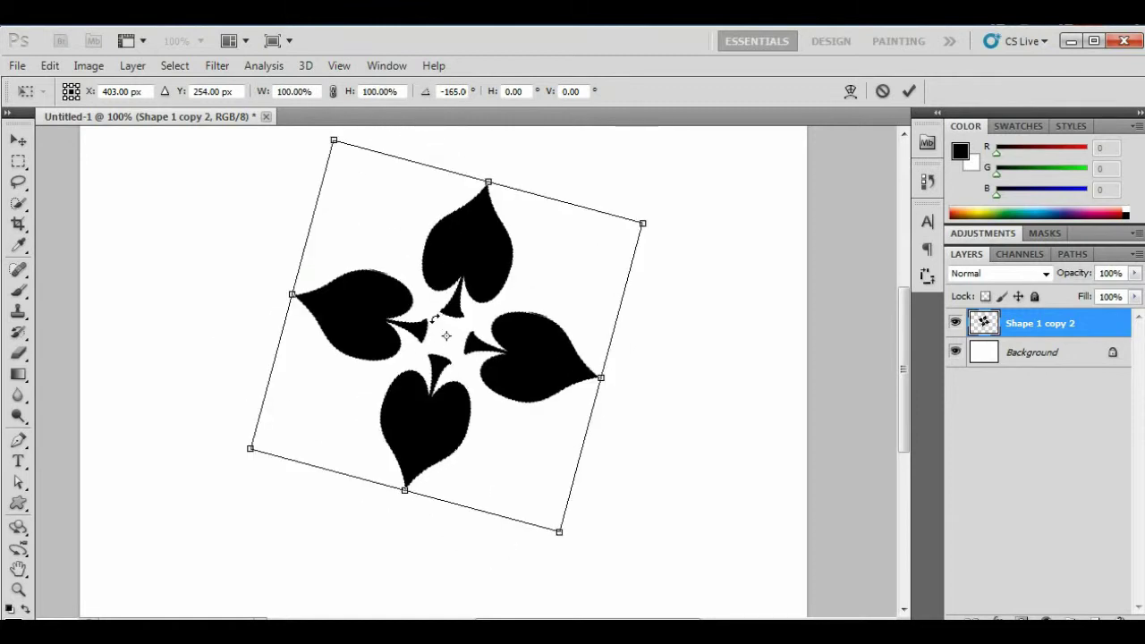
{"action": "left_click_drag", "start_coordinate": [434, 319], "coordinate": [435, 320]}
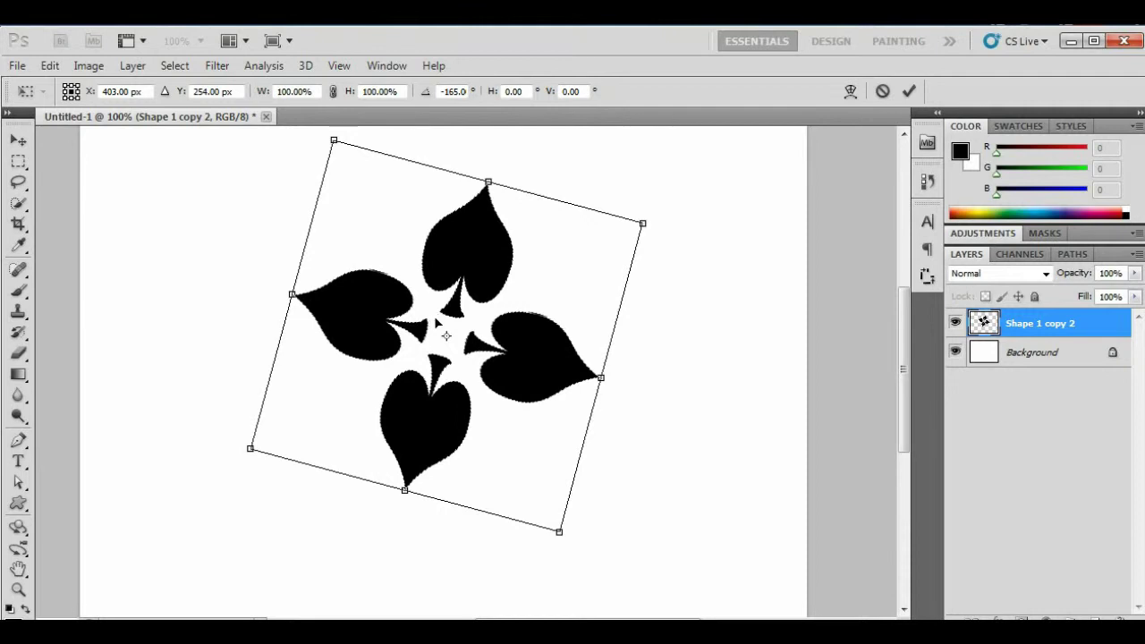
{"action": "key", "text": "Escape"}
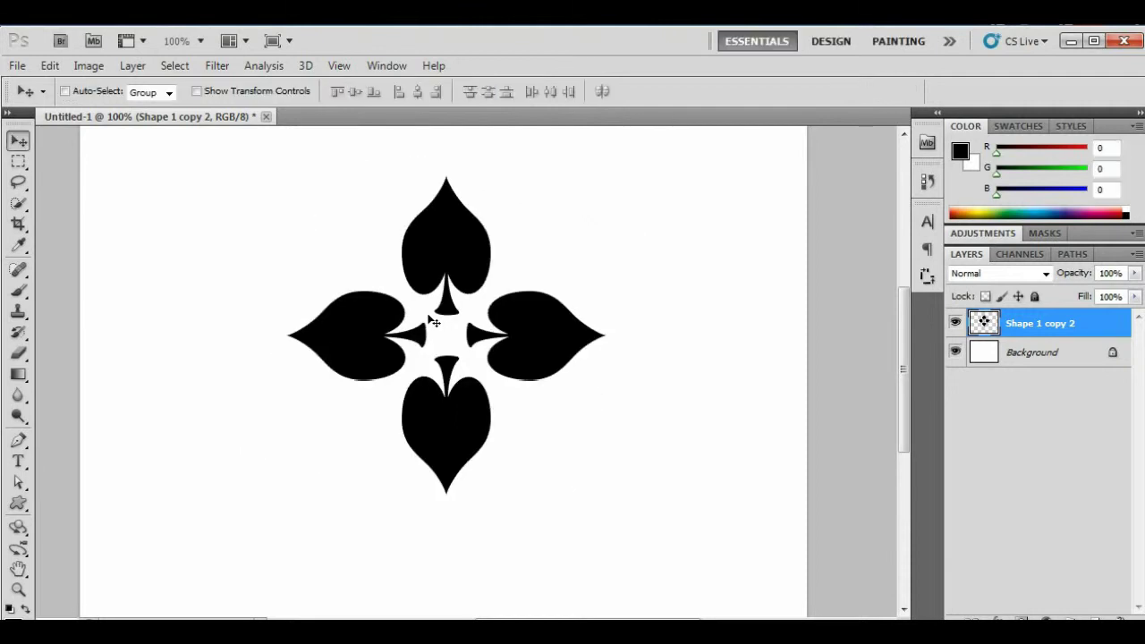
Rotate the merged flower 45° in 15° increments and commit.
{"action": "key", "text": "ctrl+t"}
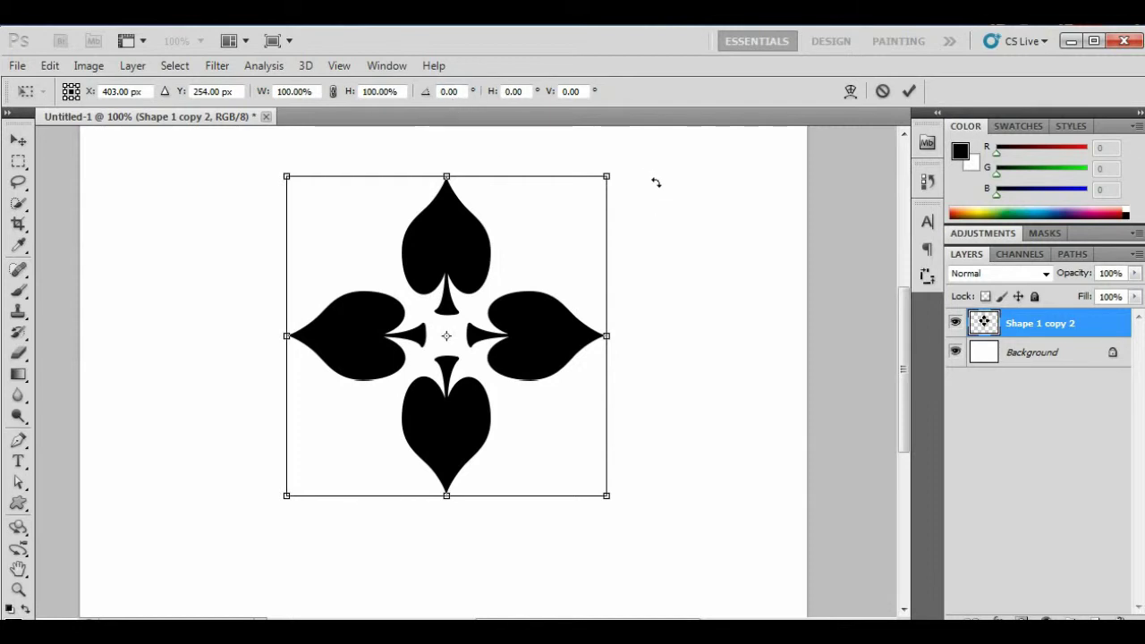
{"action": "left_click_drag", "start_coordinate": [664, 203], "coordinate": [667, 212]}
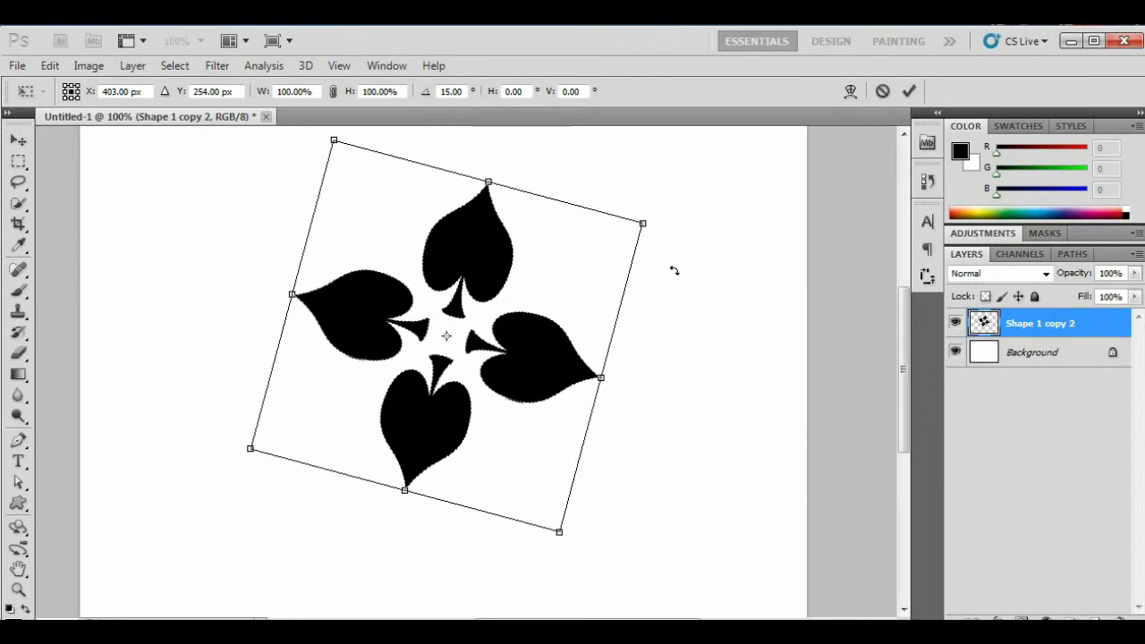
{"action": "left_click_drag", "start_coordinate": [673, 265], "coordinate": [677, 280]}
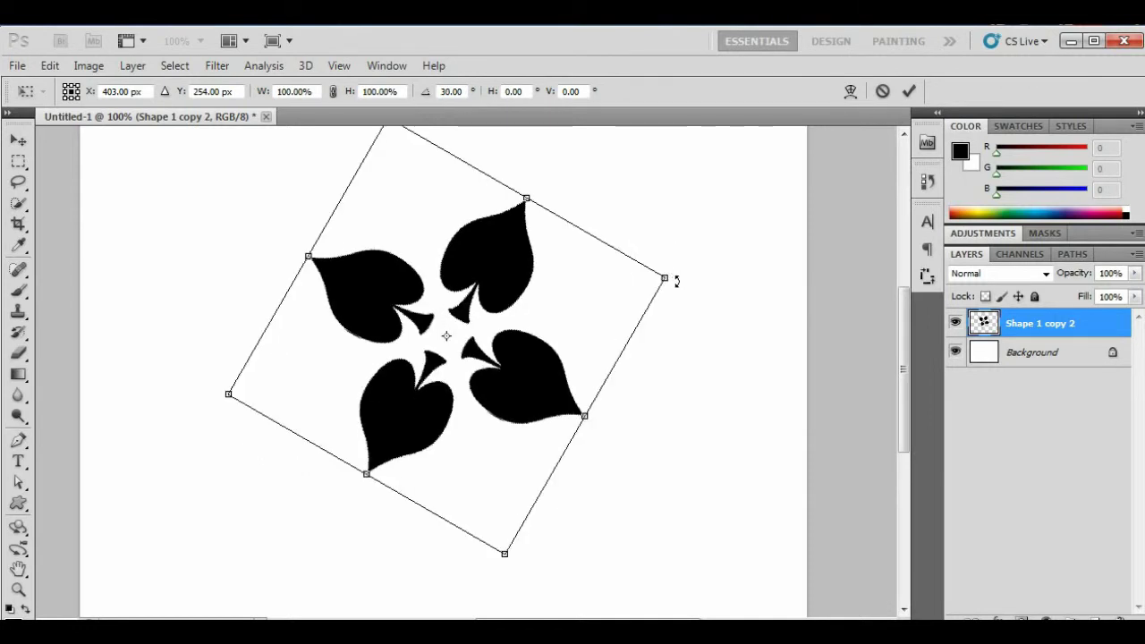
{"action": "mouse_move", "coordinate": [678, 283]}
{"action": "left_mouse_down"}
{"action": "mouse_move", "coordinate": [682, 407]}
{"action": "mouse_move", "coordinate": [640, 453]}
{"action": "mouse_move", "coordinate": [564, 484]}
{"action": "mouse_move", "coordinate": [626, 455]}
{"action": "mouse_move", "coordinate": [695, 387]}
{"action": "mouse_move", "coordinate": [715, 319]}
{"action": "mouse_move", "coordinate": [715, 349]}
{"action": "left_mouse_up"}
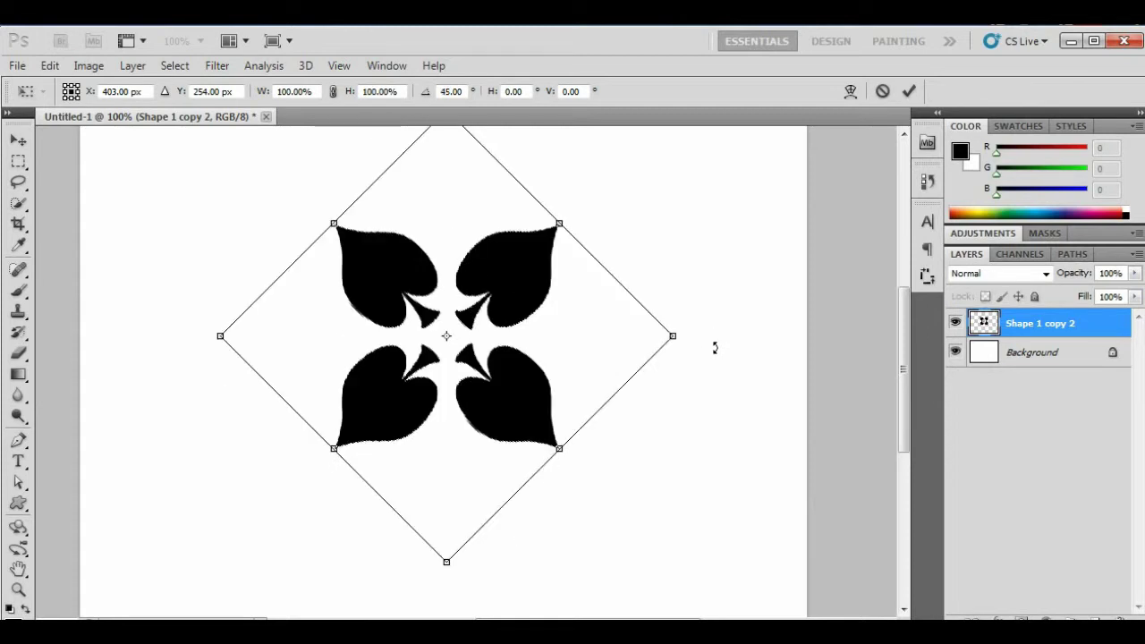
{"action": "key", "text": "Return"}
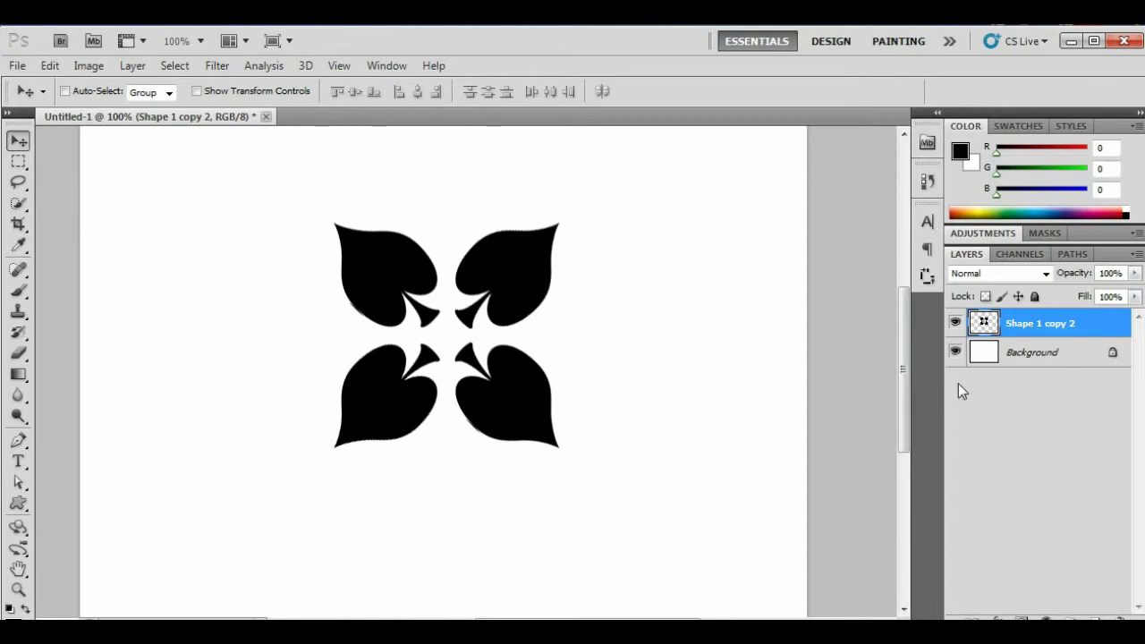
Draw a large black circle above the Background layer and nudge it to centre on the flower.
{"action": "left_click", "coordinate": [1016, 354]}
{"action": "left_click", "coordinate": [19, 506]}
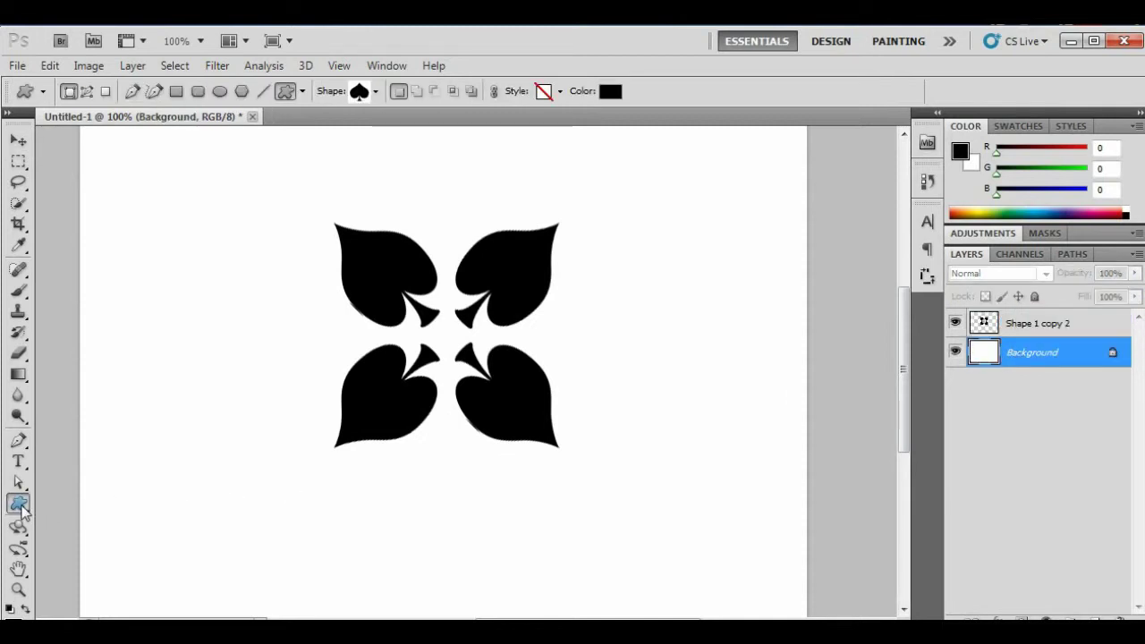
{"action": "right_click", "coordinate": [20, 505]}
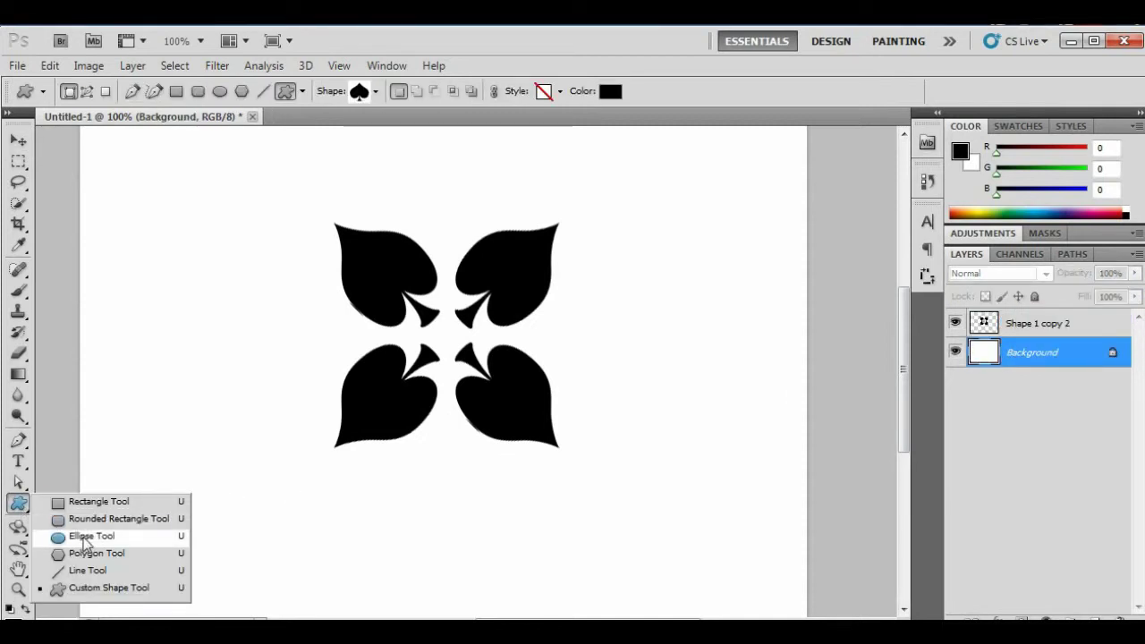
{"action": "left_click", "coordinate": [90, 536]}
{"action": "mouse_move", "coordinate": [605, 192]}
{"action": "left_mouse_down"}
{"action": "mouse_move", "coordinate": [255, 470]}
{"action": "mouse_move", "coordinate": [153, 511]}
{"action": "left_mouse_up"}
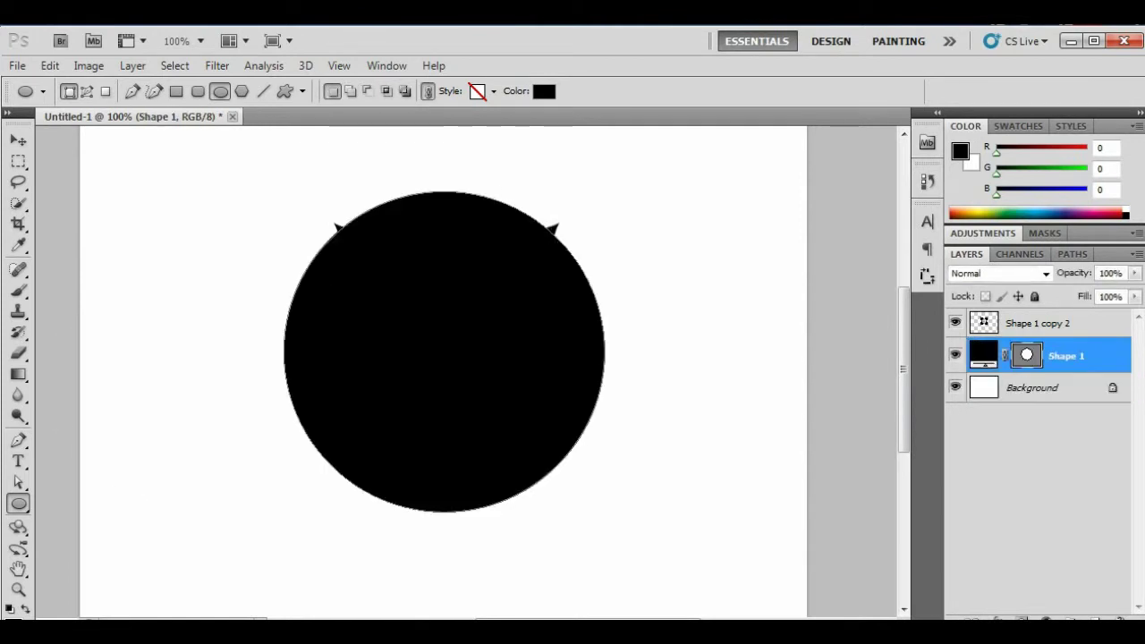
{"action": "key", "text": "v"}
{"action": "left_click_drag", "start_coordinate": [495, 331], "coordinate": [498, 315]}
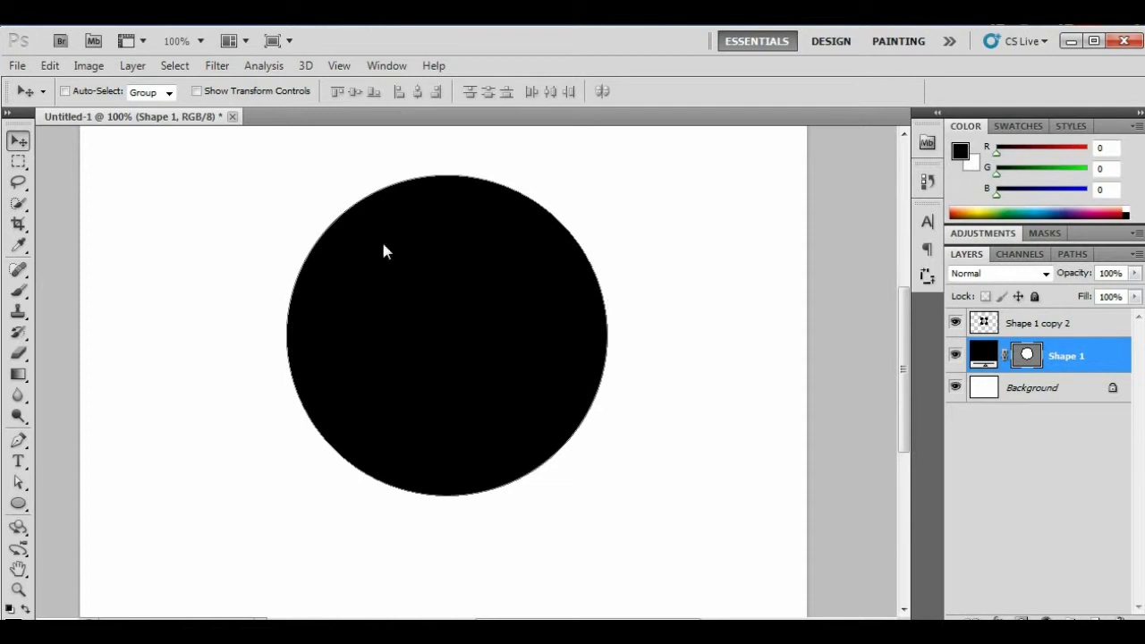
Change the circle's fill colour to white.
{"action": "double_click", "coordinate": [980, 358]}
{"action": "mouse_move", "coordinate": [693, 278]}
{"action": "left_mouse_down"}
{"action": "mouse_move", "coordinate": [614, 225]}
{"action": "mouse_move", "coordinate": [527, 128]}
{"action": "left_mouse_up"}
{"action": "left_click", "coordinate": [988, 124]}
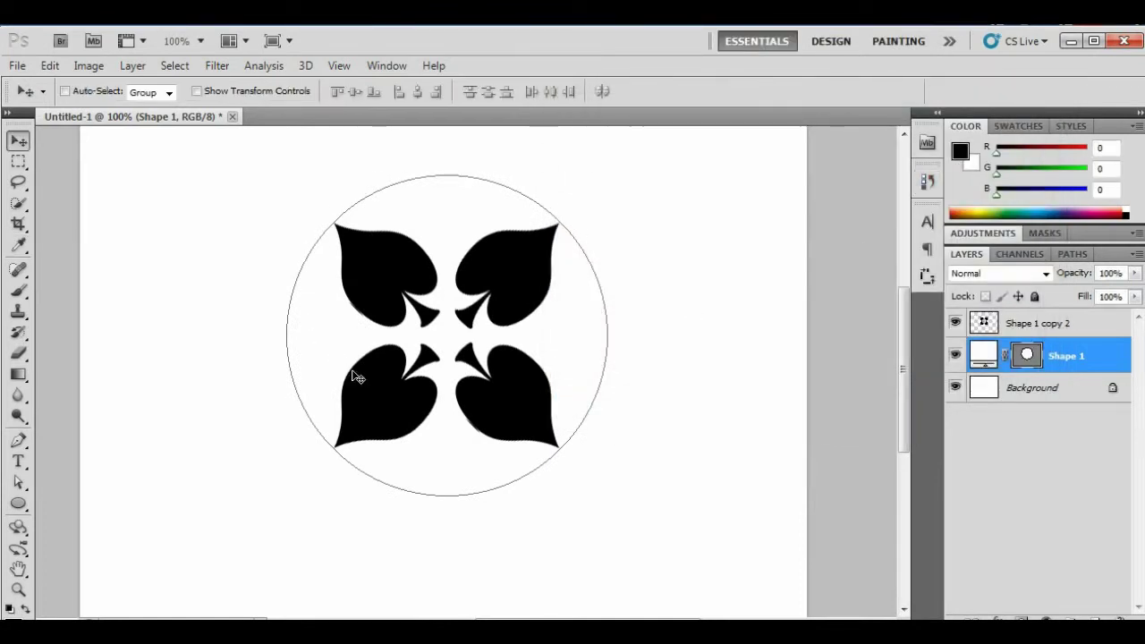
Add a 7 px black Stroke layer style to the circle.
{"action": "double_click", "coordinate": [1107, 358]}
{"action": "mouse_move", "coordinate": [758, 66]}
{"action": "left_mouse_down"}
{"action": "mouse_move", "coordinate": [853, 68]}
{"action": "mouse_move", "coordinate": [911, 53]}
{"action": "left_mouse_up"}
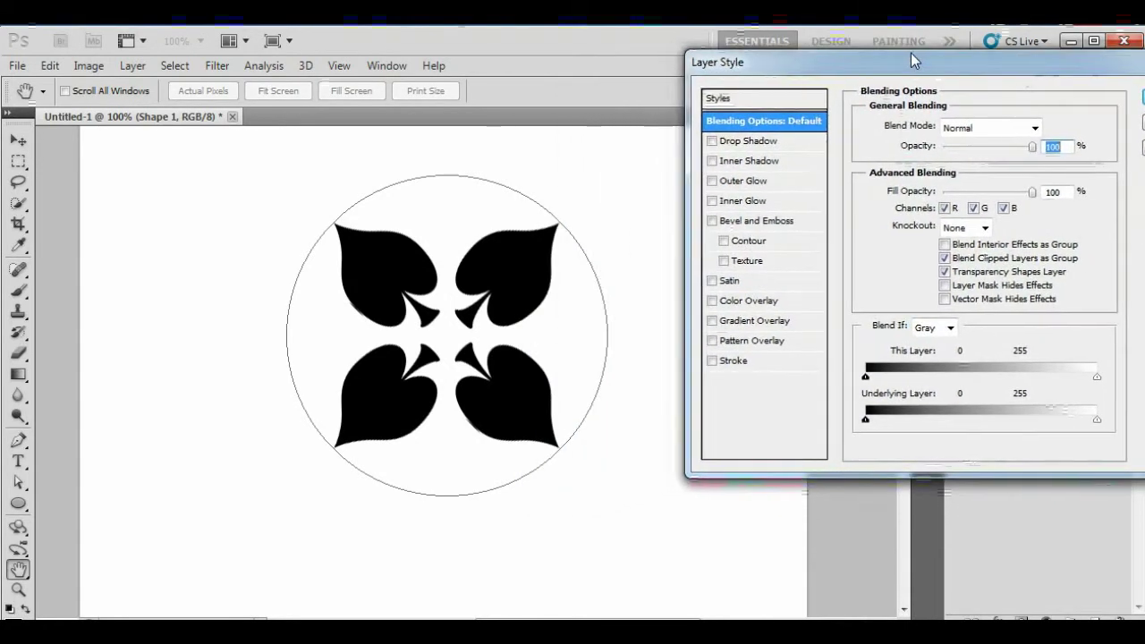
{"action": "left_click", "coordinate": [764, 362]}
{"action": "double_click", "coordinate": [1031, 124]}
{"action": "type", "text": "7"}
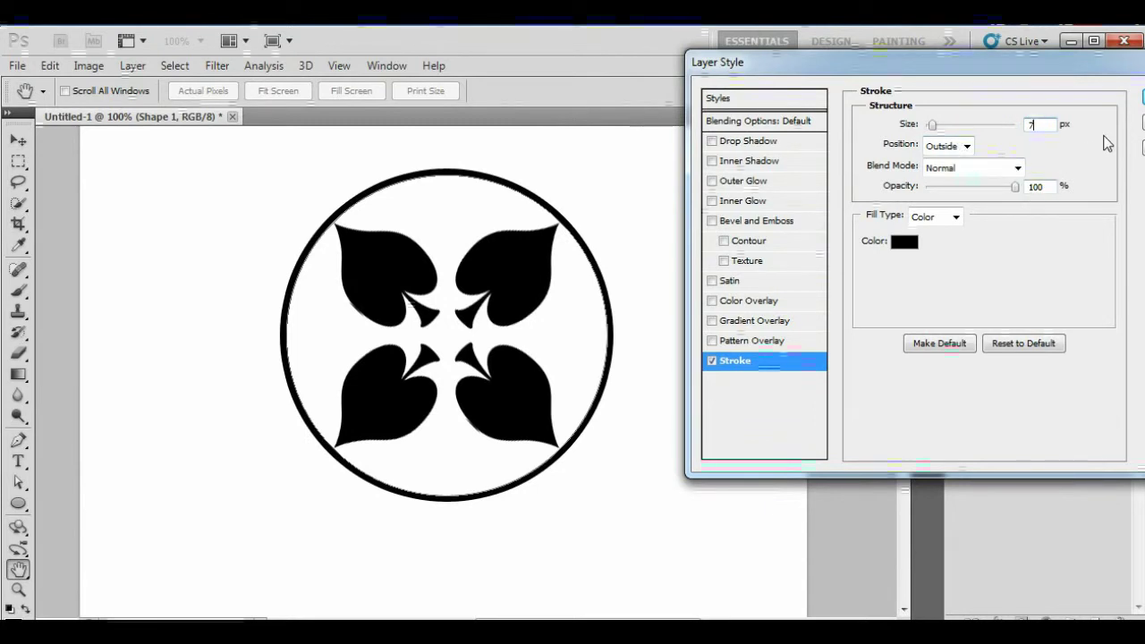
{"action": "left_click", "coordinate": [1144, 95]}
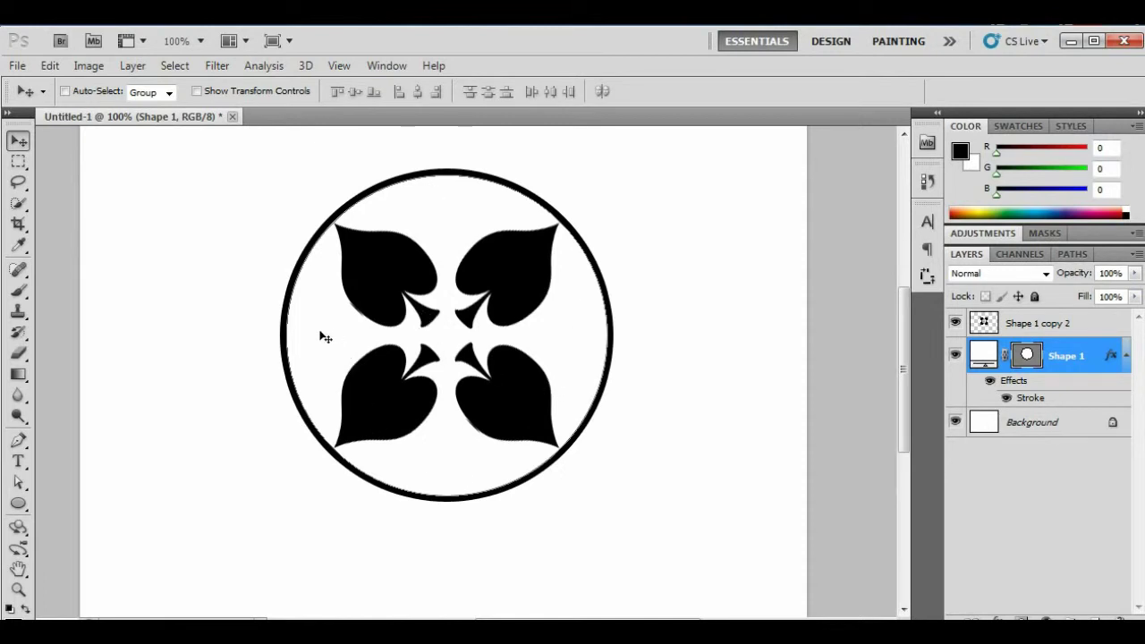
Draw a white-filled square around the four leaves on a layer beneath them.
{"action": "mouse_move", "coordinate": [1087, 356]}
{"action": "left_mouse_down"}
{"action": "mouse_move", "coordinate": [1087, 595]}
{"action": "mouse_move", "coordinate": [1119, 620]}
{"action": "left_mouse_up"}
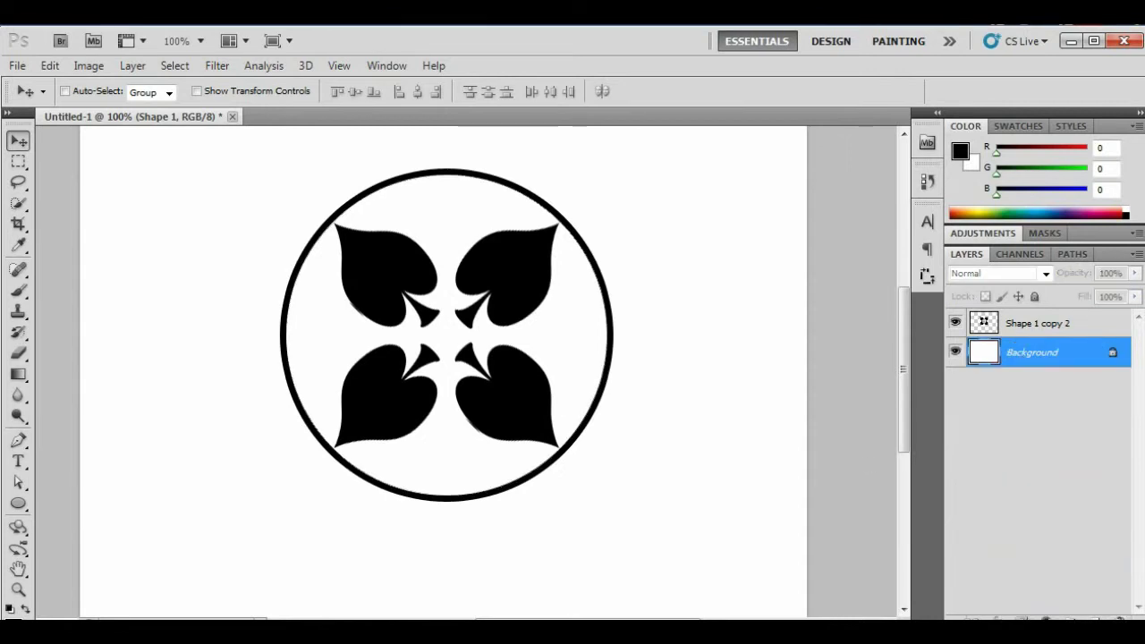
{"action": "left_click", "coordinate": [18, 503]}
{"action": "left_click", "coordinate": [68, 503]}
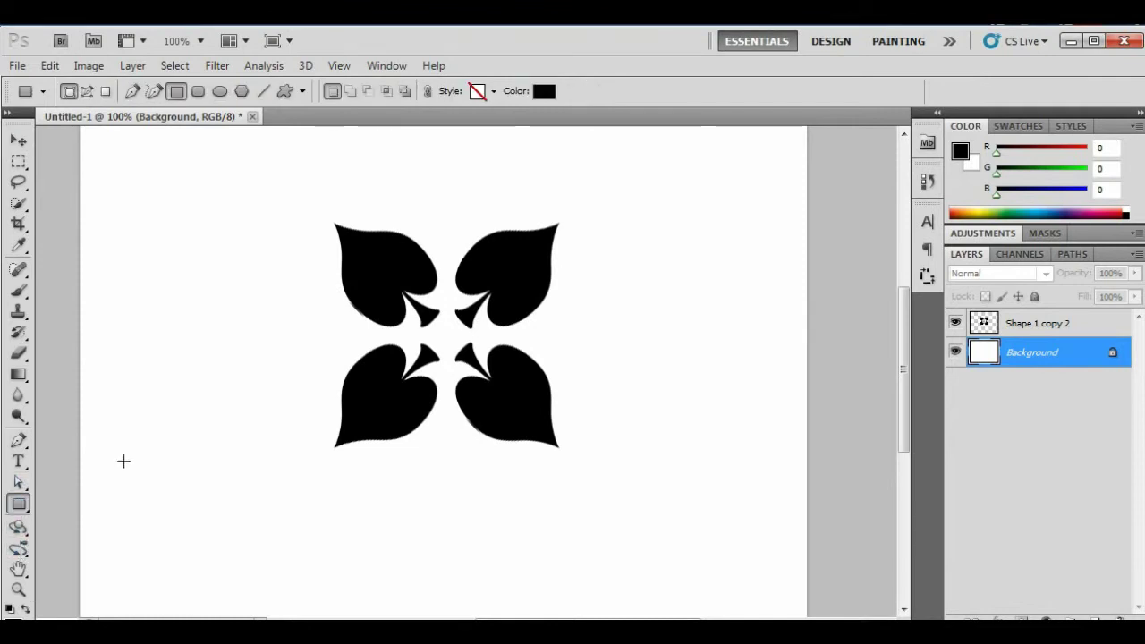
{"action": "left_click_drag", "start_coordinate": [314, 206], "coordinate": [572, 447]}
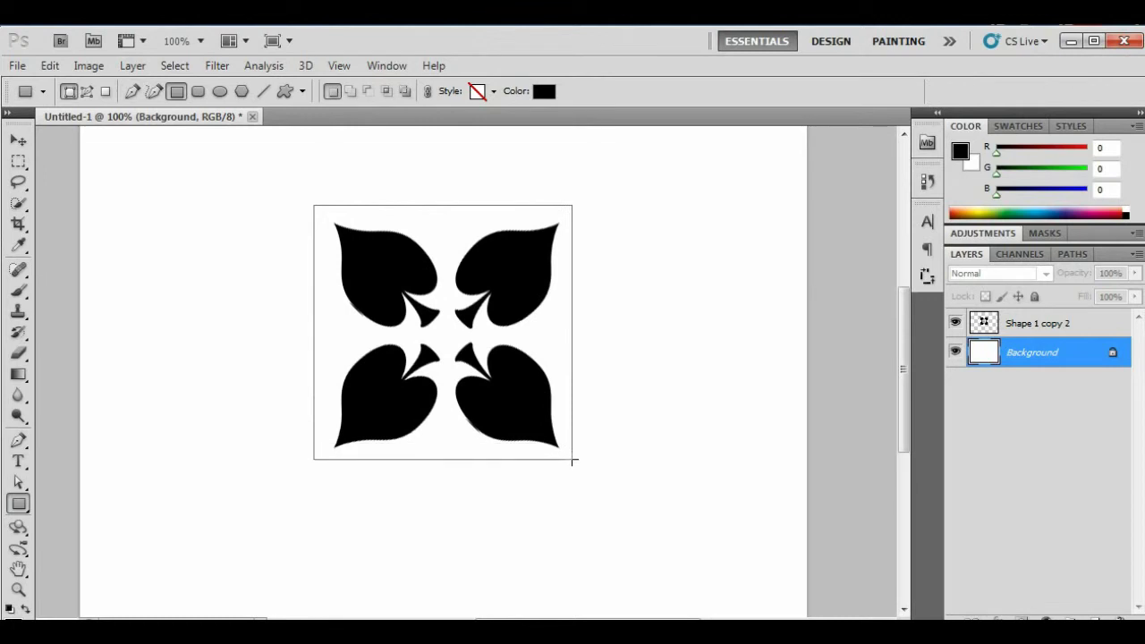
{"action": "left_click_drag", "start_coordinate": [574, 457], "coordinate": [572, 463]}
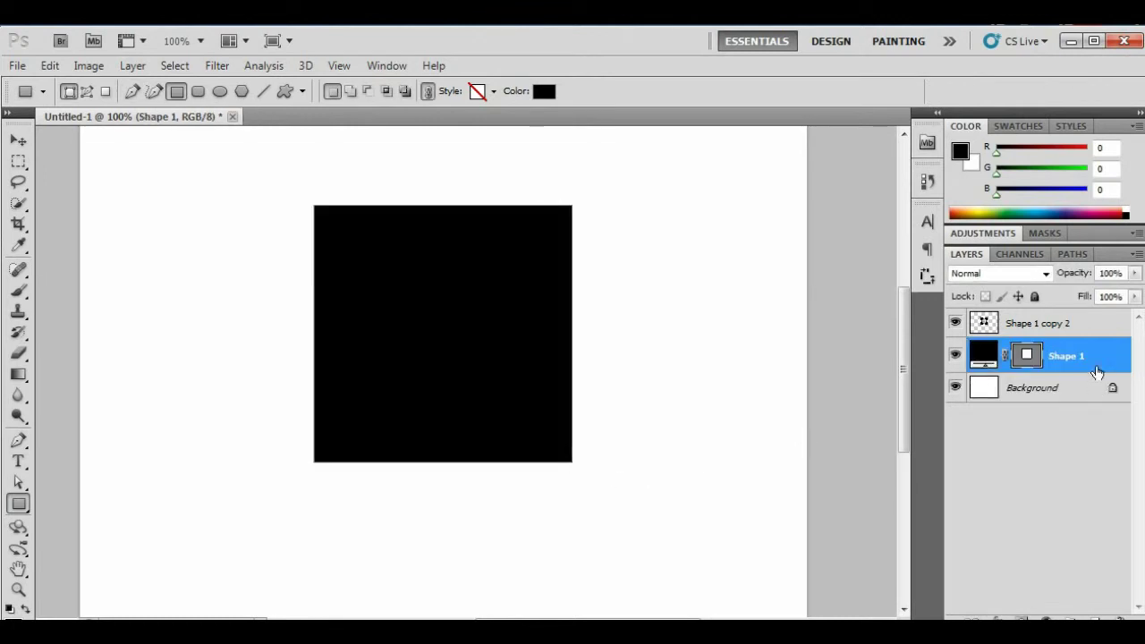
{"action": "double_click", "coordinate": [985, 356]}
{"action": "left_click_drag", "start_coordinate": [586, 245], "coordinate": [573, 136]}
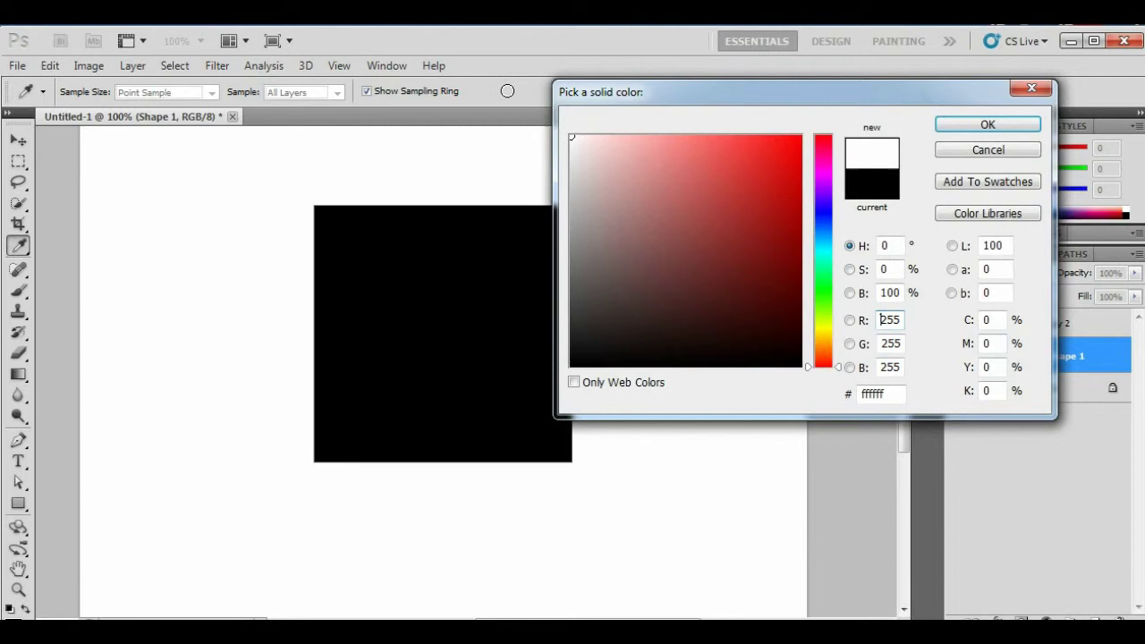
{"action": "left_click", "coordinate": [970, 123]}
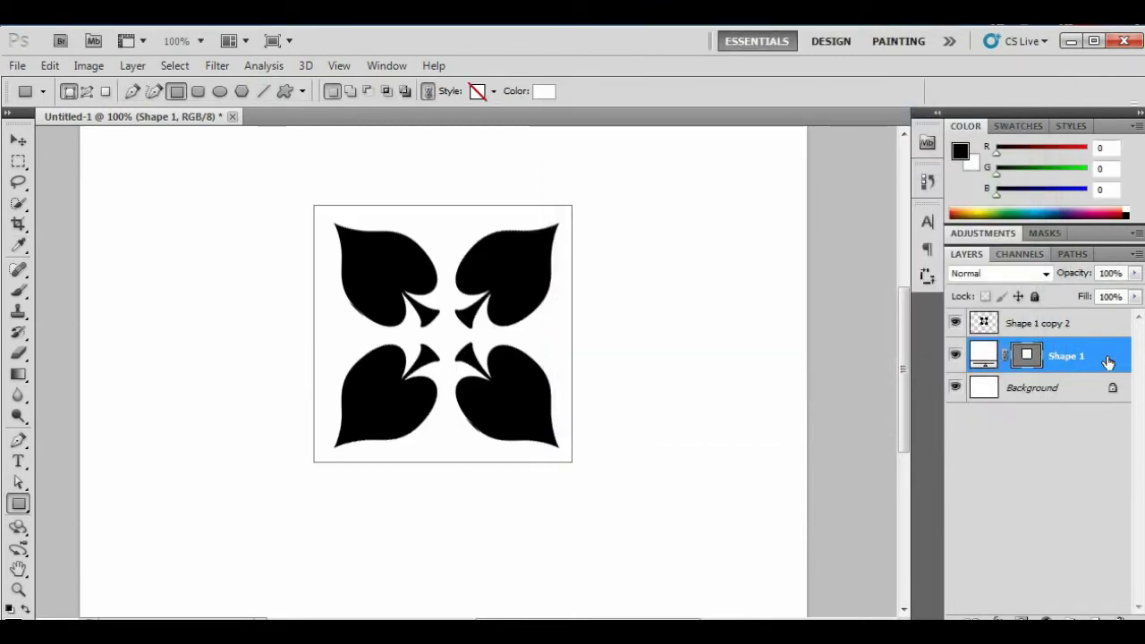
Give the square an 8 px black Stroke layer style.
{"action": "double_click", "coordinate": [1092, 362]}
{"action": "left_click", "coordinate": [783, 361]}
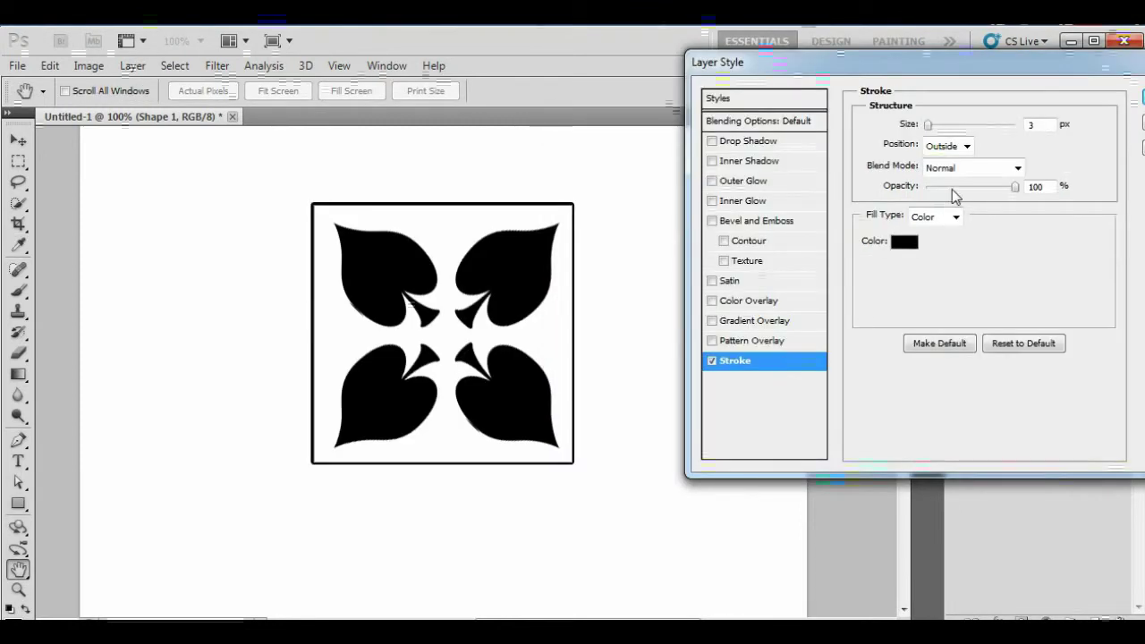
{"action": "double_click", "coordinate": [1038, 124]}
{"action": "type", "text": "8"}
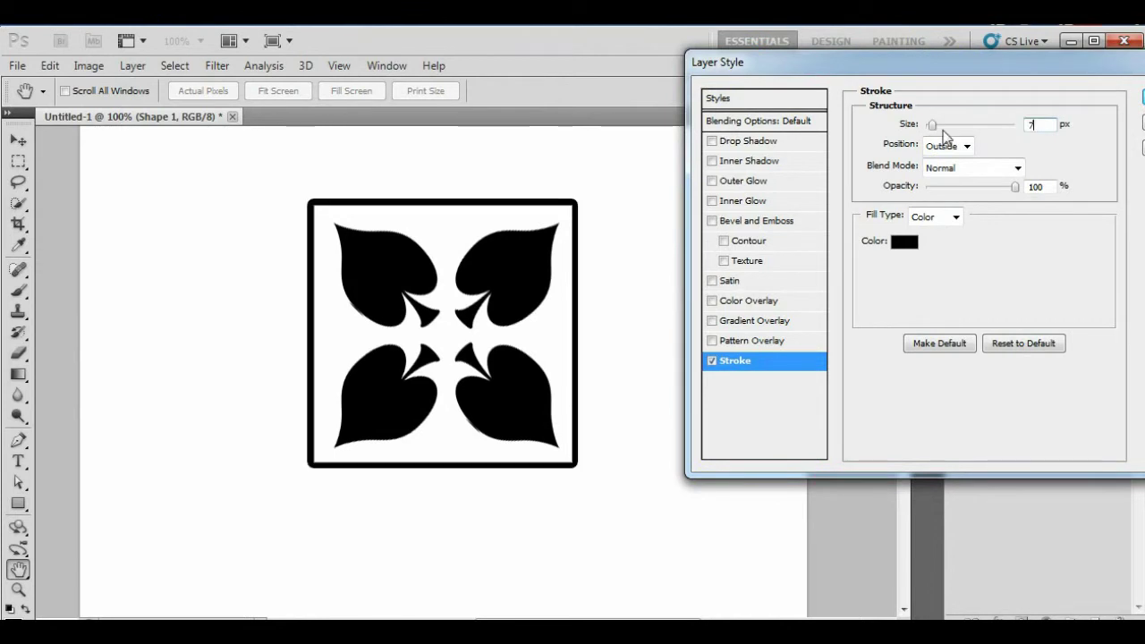
{"action": "left_click", "coordinate": [1143, 98]}
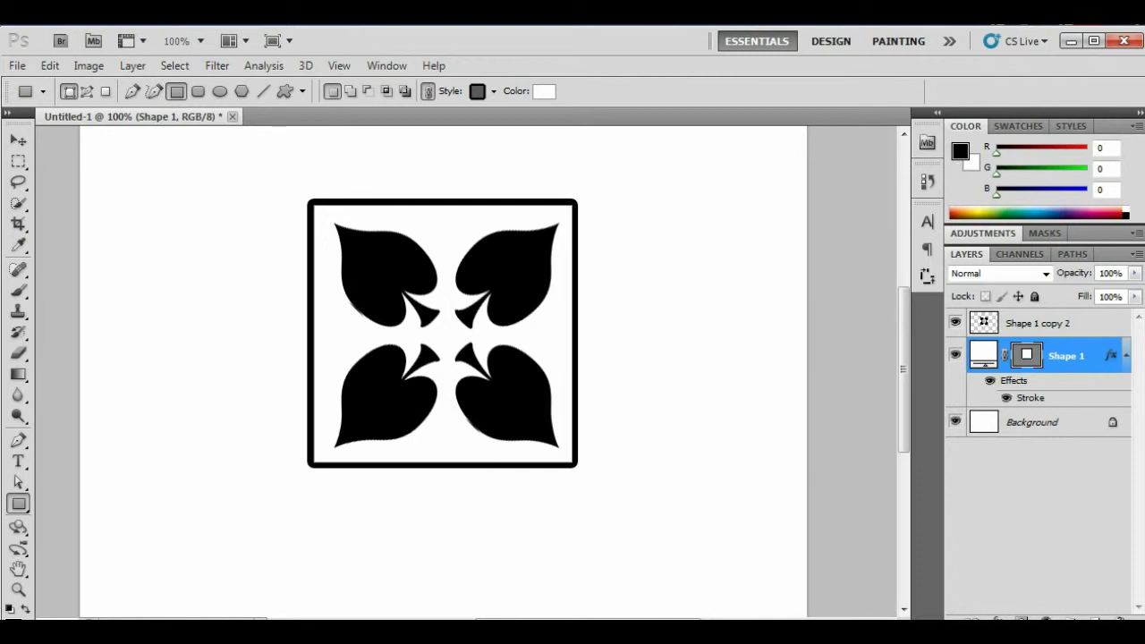
Merge the square and leaves into Shape 1 copy 2, then test a perspective skew and cancel it.
{"action": "left_click", "coordinate": [1089, 324], "text": "shift"}
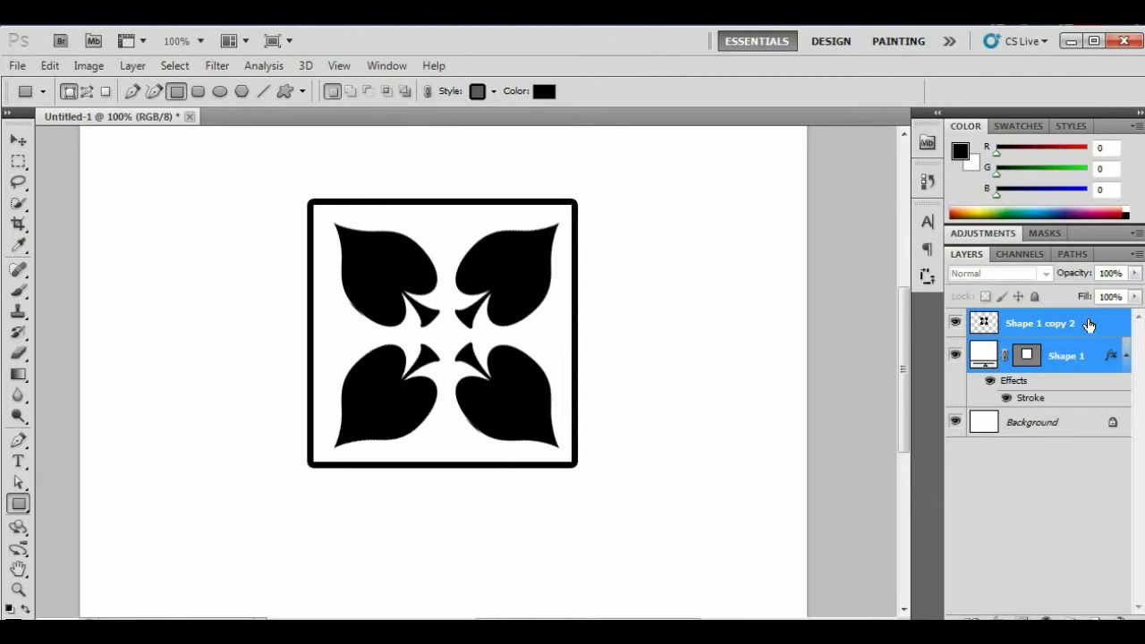
{"action": "key", "text": "ctrl+e"}
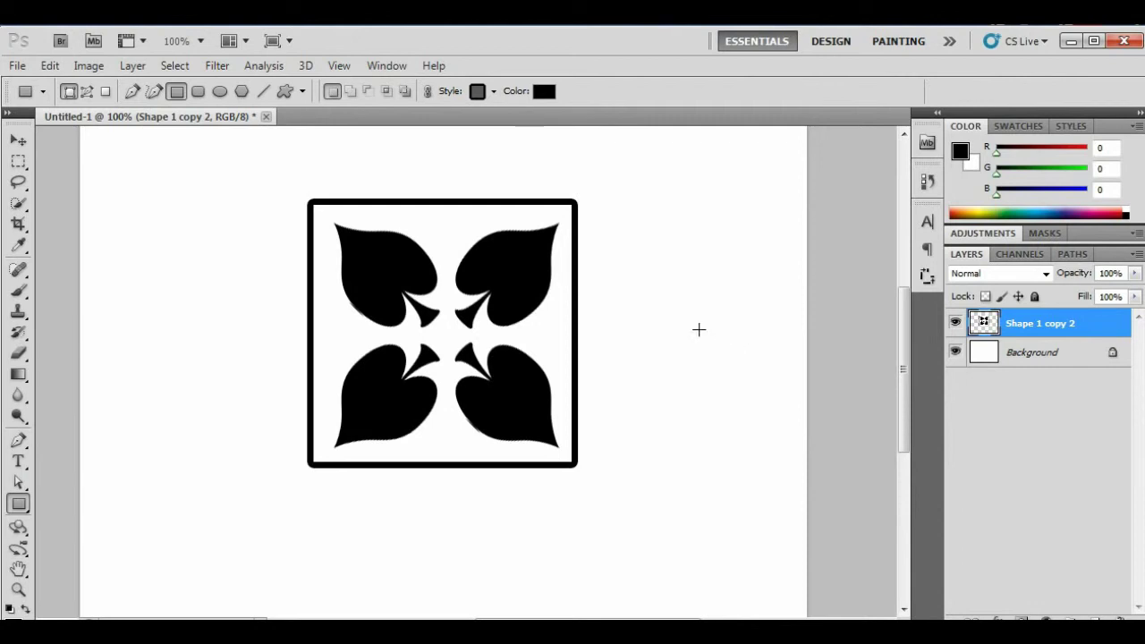
{"action": "key", "text": "ctrl+t"}
{"action": "right_click", "coordinate": [524, 394]}
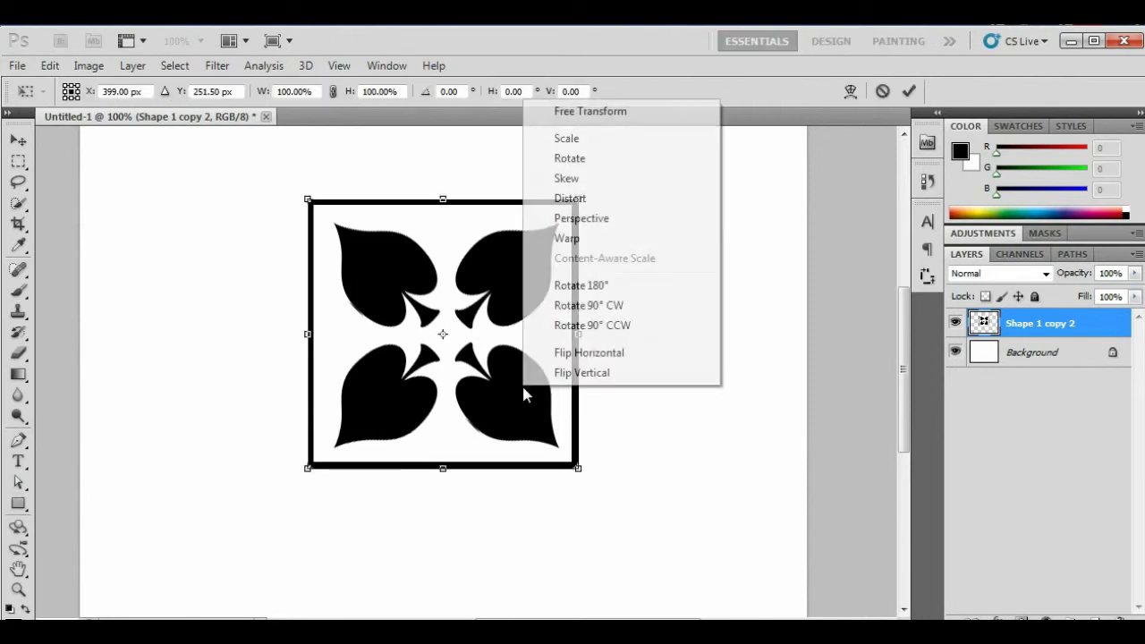
{"action": "left_click", "coordinate": [602, 227]}
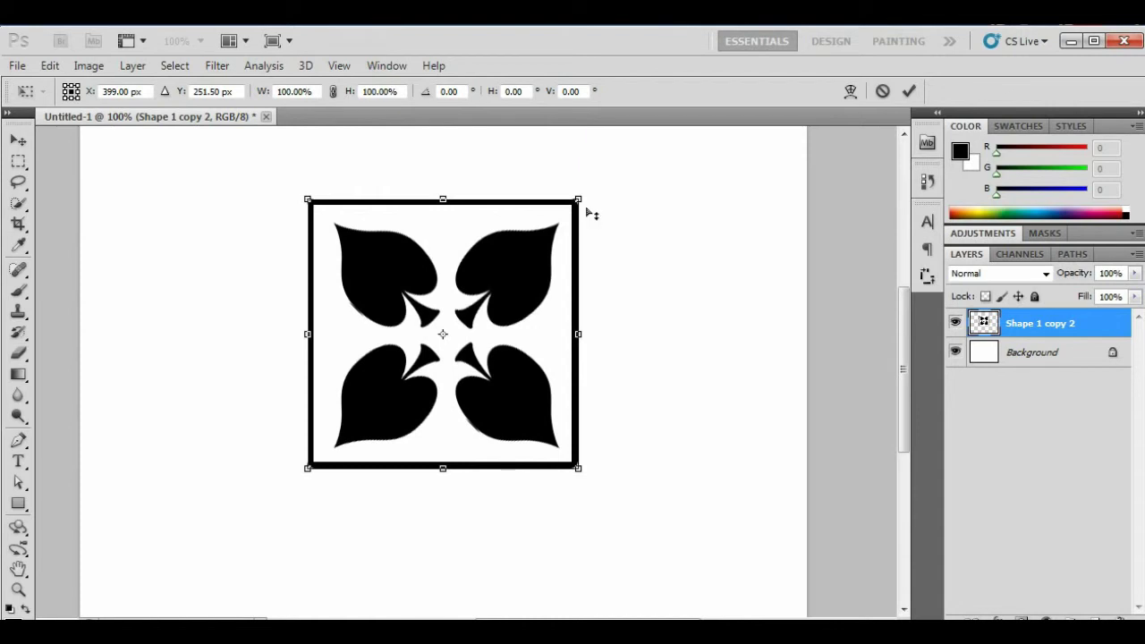
{"action": "left_click_drag", "start_coordinate": [578, 200], "coordinate": [675, 200]}
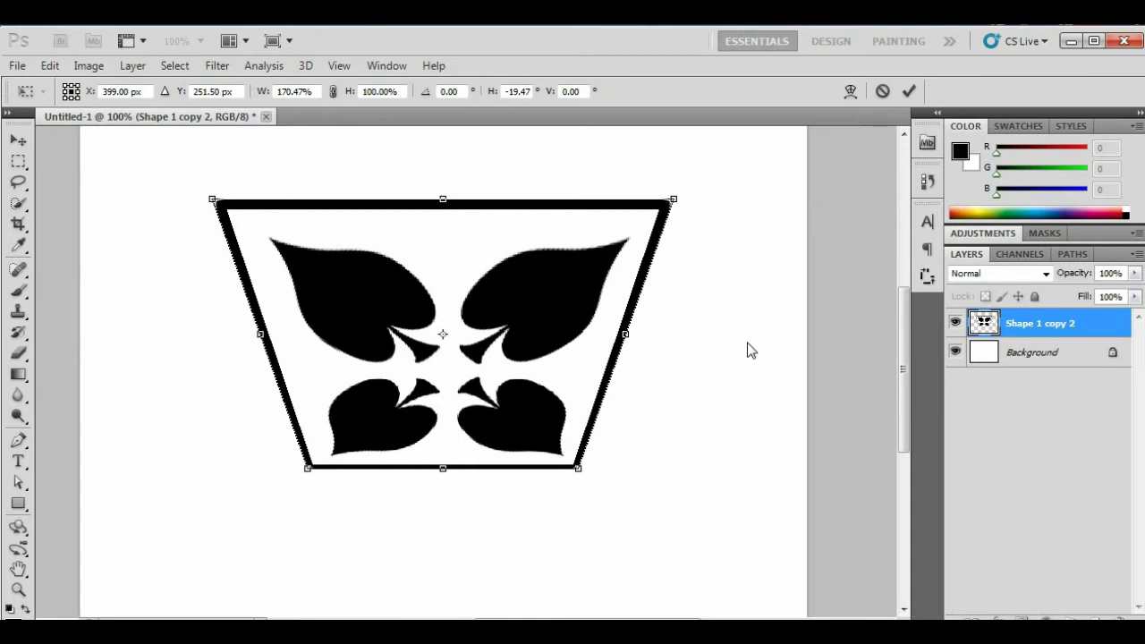
{"action": "key", "text": "Escape"}
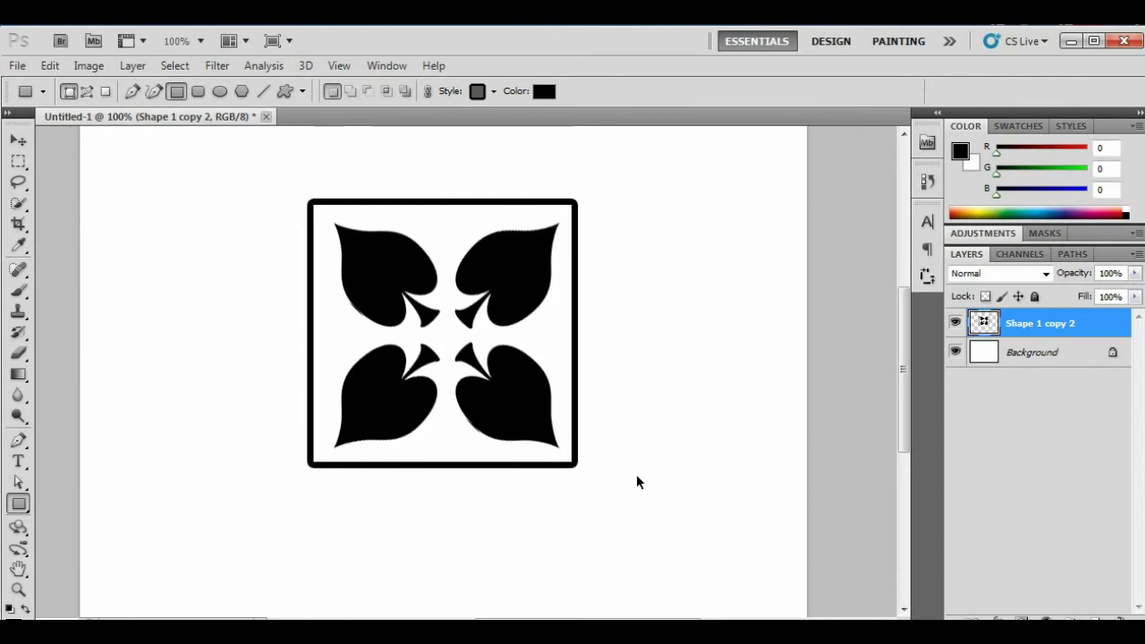
Try a perspective transform widening the bottom, then cancel it.
{"action": "key", "text": "ctrl+t"}
{"action": "right_click", "coordinate": [515, 401]}
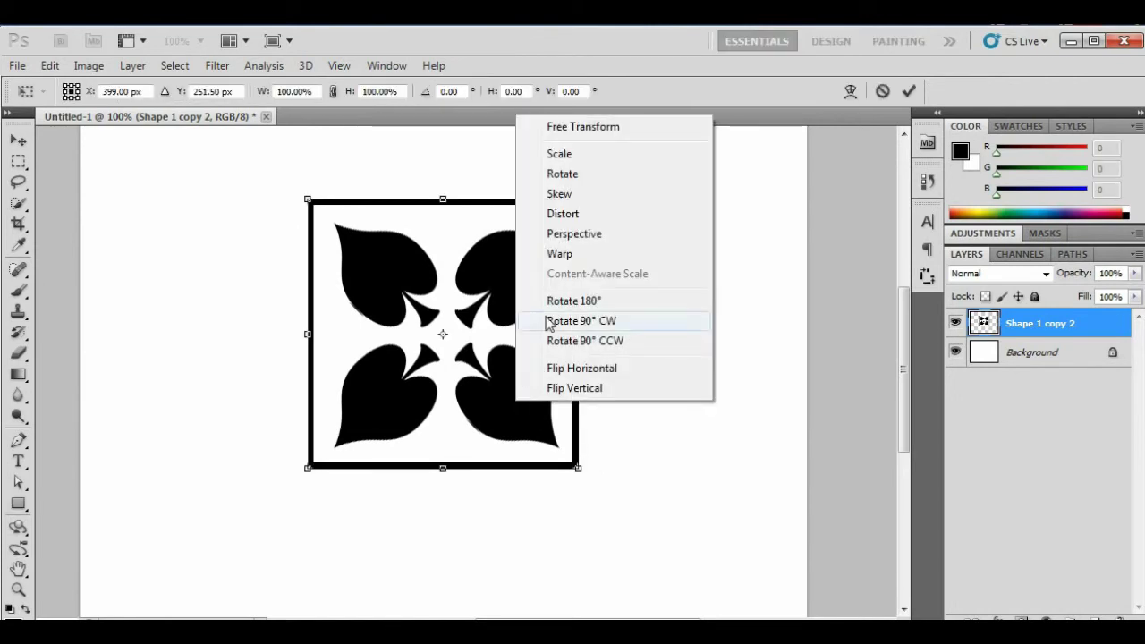
{"action": "left_click", "coordinate": [607, 233]}
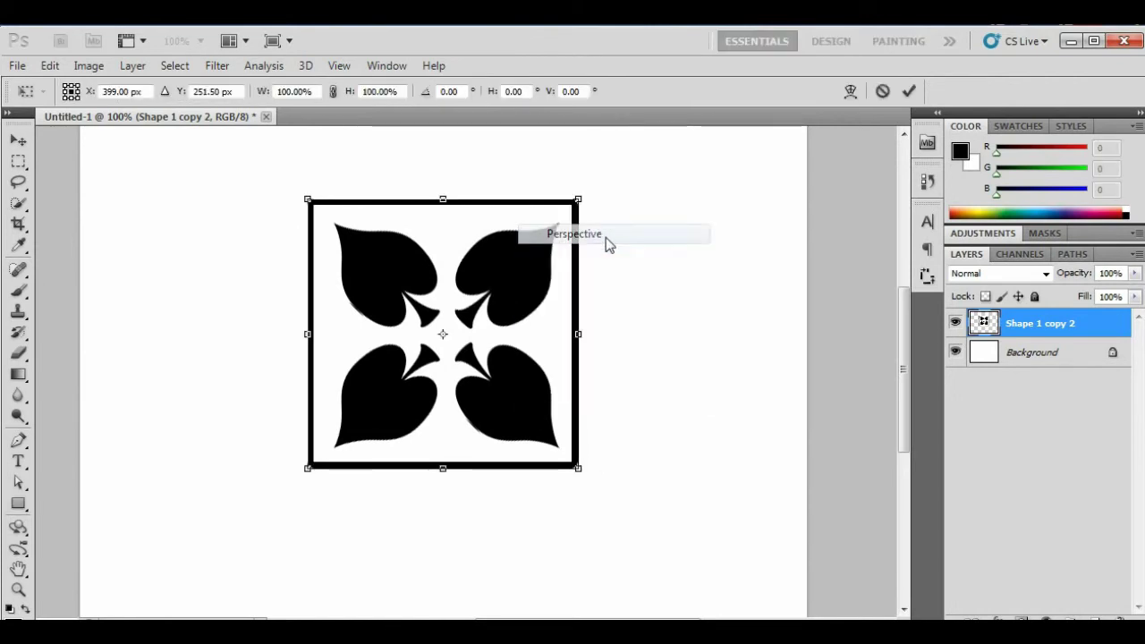
{"action": "left_click_drag", "start_coordinate": [582, 472], "coordinate": [693, 443]}
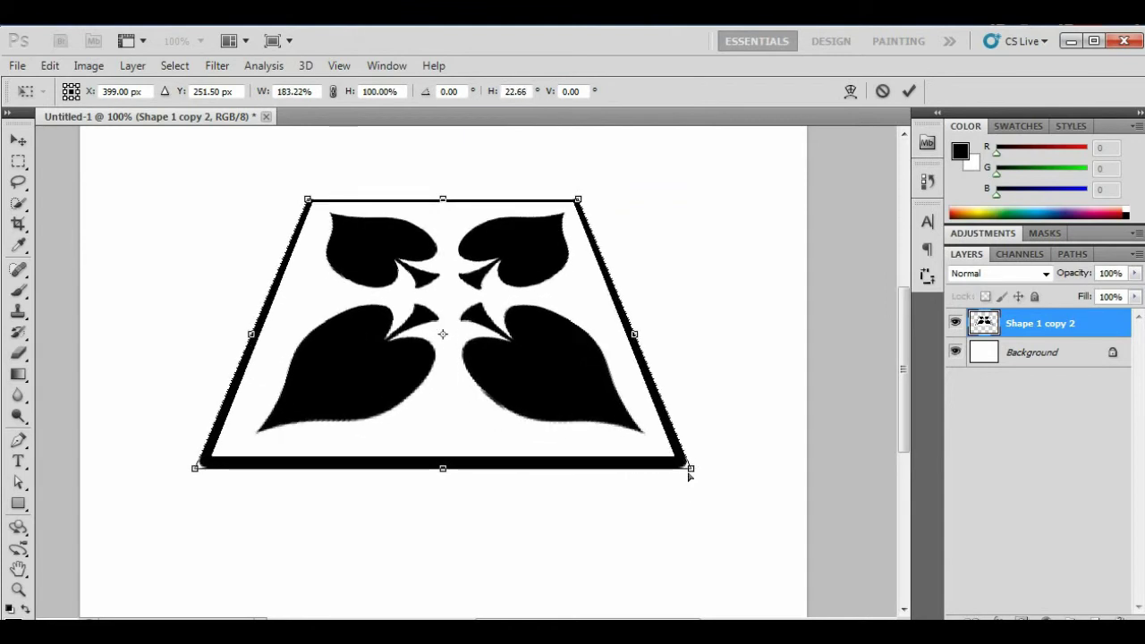
{"action": "key", "text": "Escape"}
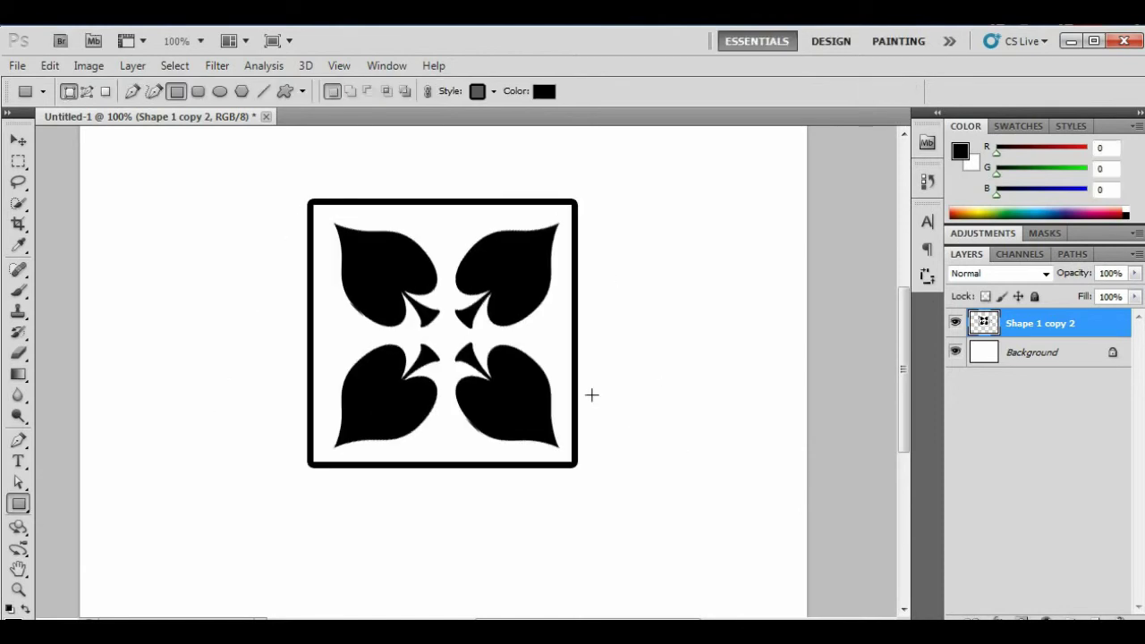
Apply a perspective skew making the right side taller, then move the artwork right and down.
{"action": "key", "text": "ctrl+t"}
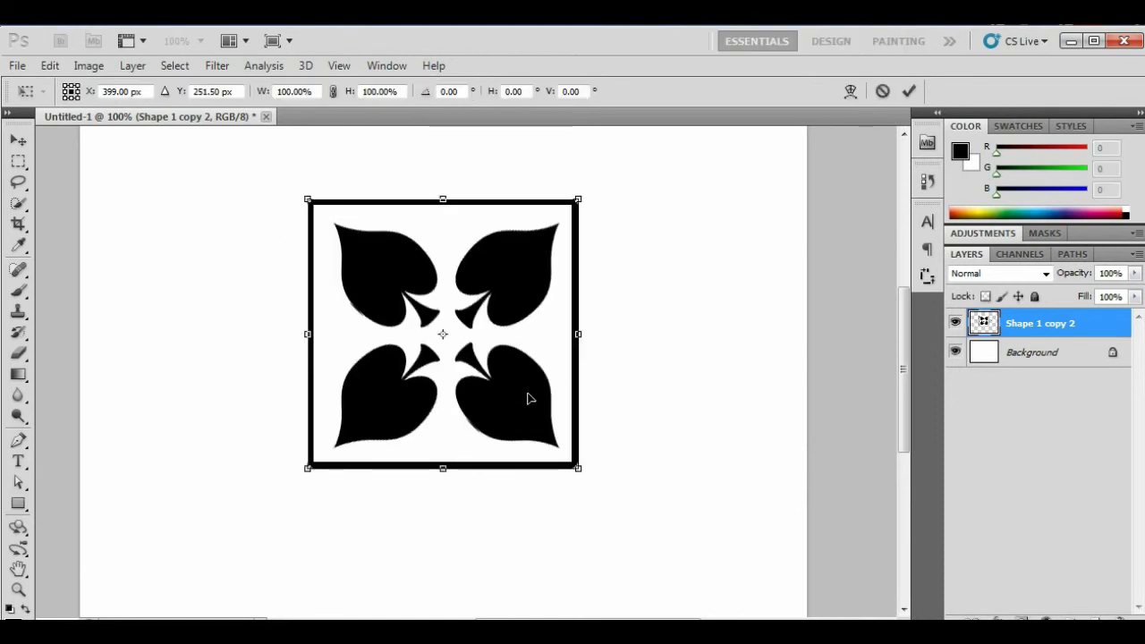
{"action": "right_click", "coordinate": [528, 394]}
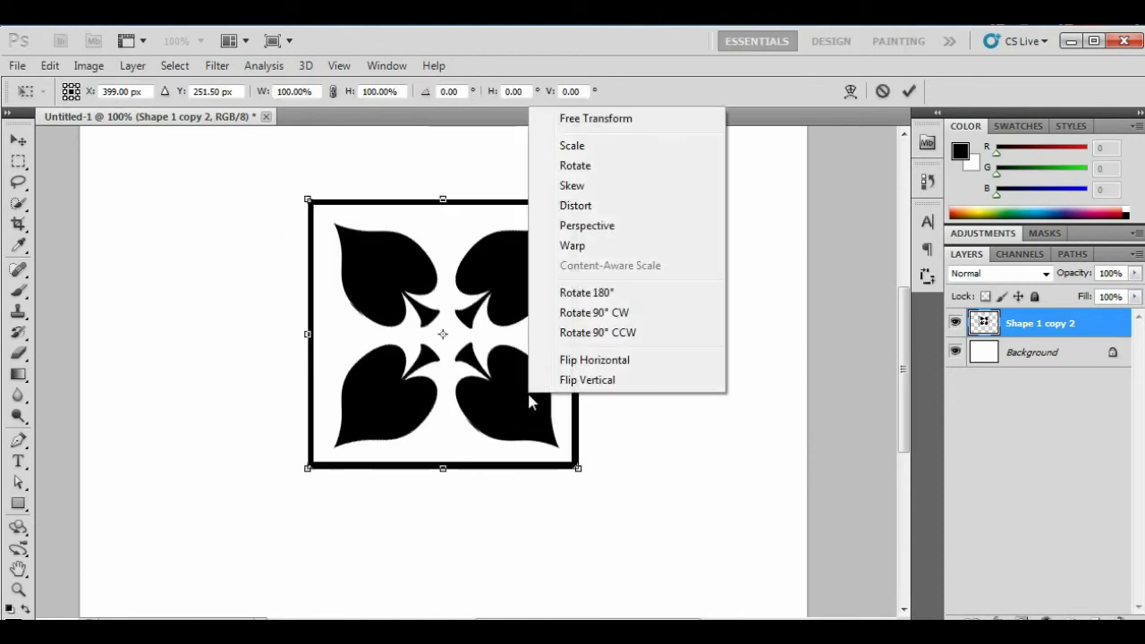
{"action": "left_click", "coordinate": [587, 226]}
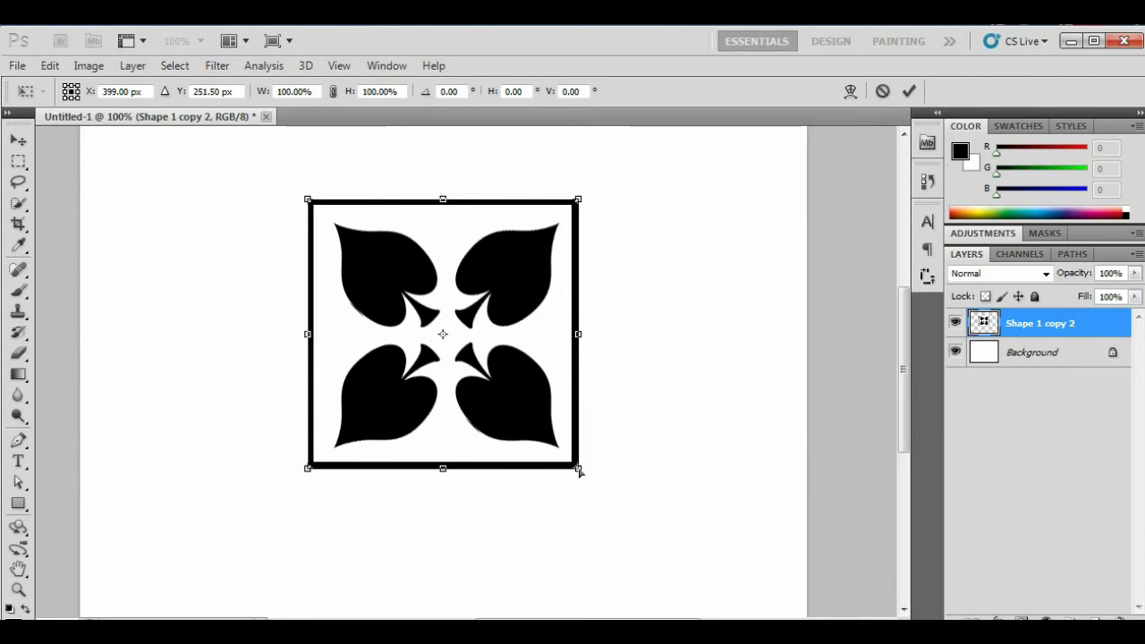
{"action": "mouse_move", "coordinate": [578, 468]}
{"action": "left_mouse_down"}
{"action": "mouse_move", "coordinate": [578, 529]}
{"action": "mouse_move", "coordinate": [578, 361]}
{"action": "mouse_move", "coordinate": [553, 499]}
{"action": "mouse_move", "coordinate": [562, 532]}
{"action": "left_mouse_up"}
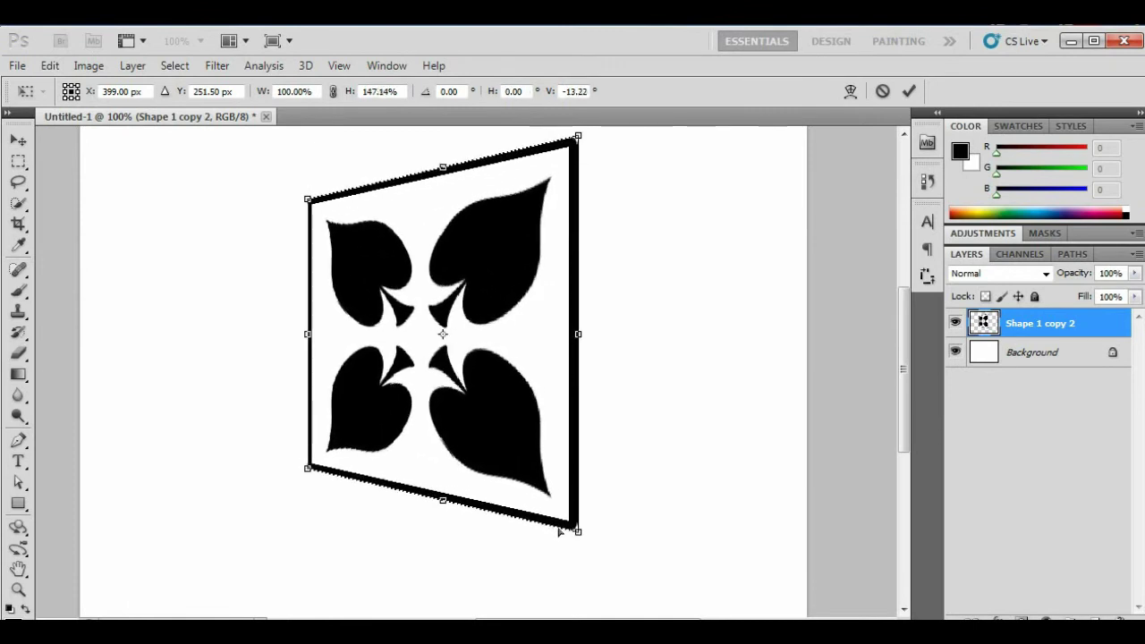
{"action": "key", "text": "Return"}
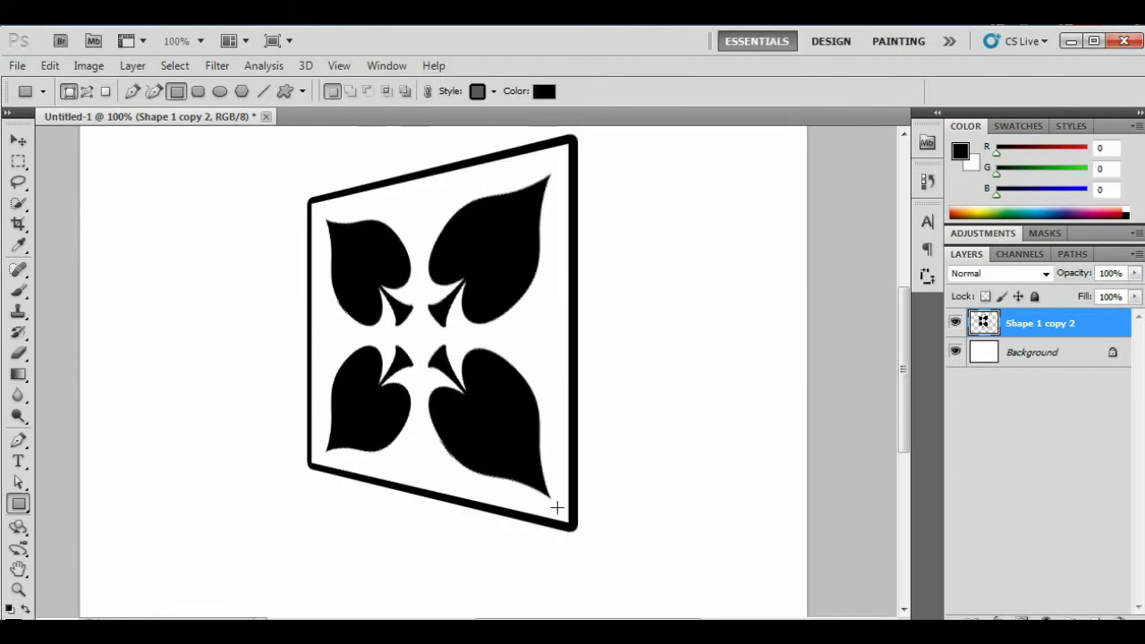
{"action": "left_click", "coordinate": [17, 142]}
{"action": "left_click_drag", "start_coordinate": [524, 286], "coordinate": [669, 335]}
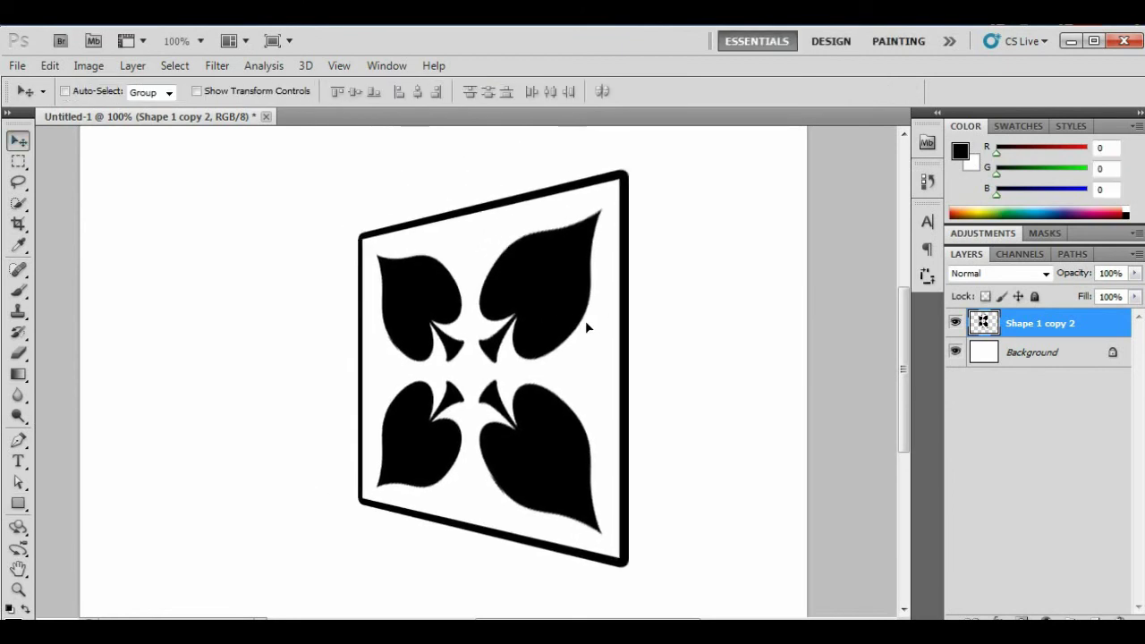